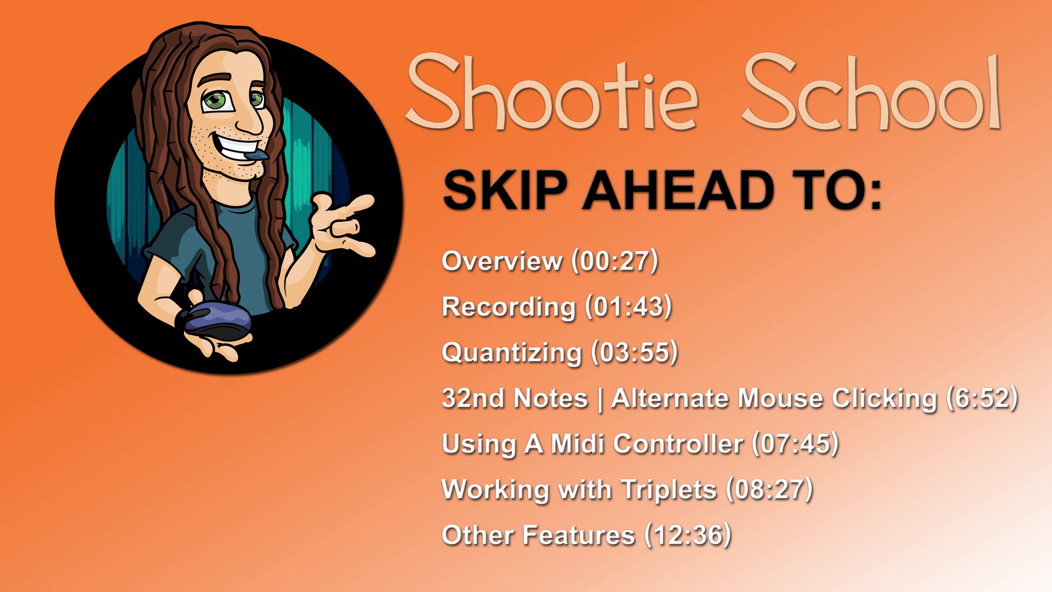
Scroll through the viewer comments on the EZdrummer 2 tutorial, highlighting several while reading.
{"action": "left_click_drag", "start_coordinate": [66, 496], "coordinate": [375, 498]}
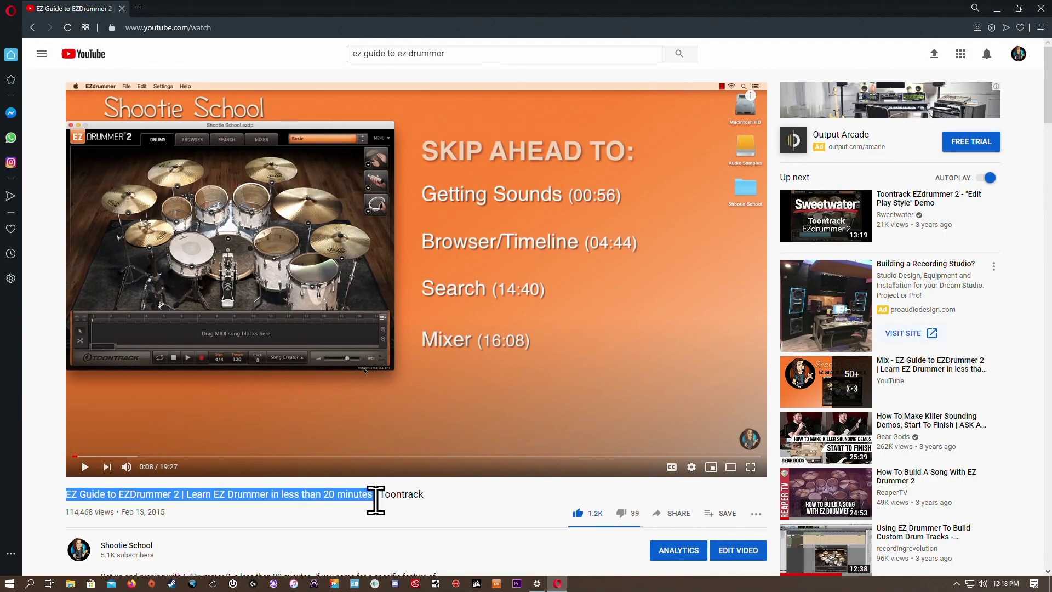
{"action": "scroll", "coordinate": [400, 519], "scroll_direction": "down", "scroll_amount": 7}
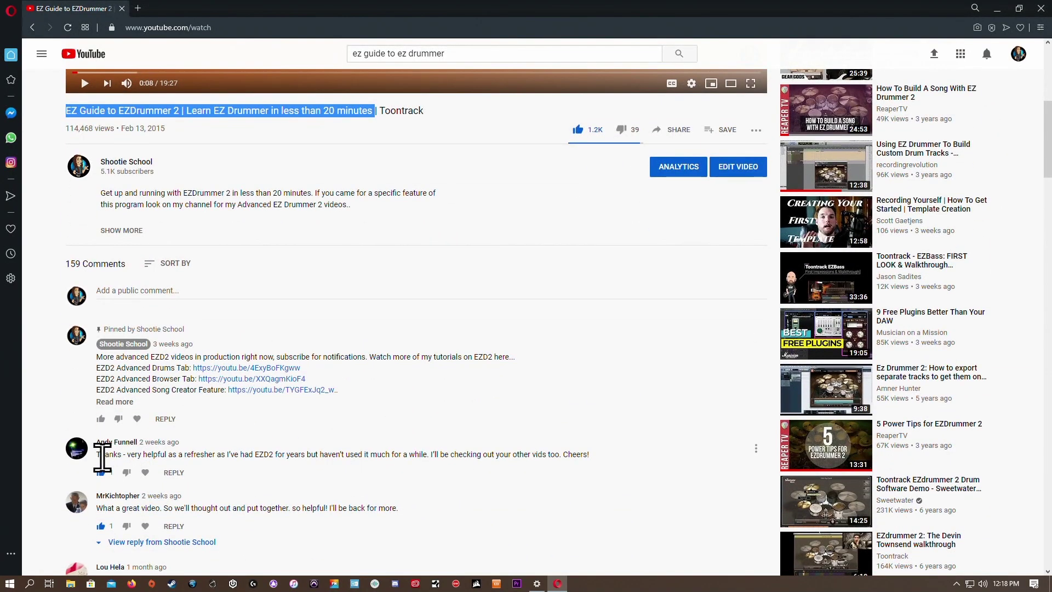
{"action": "left_click_drag", "start_coordinate": [103, 458], "coordinate": [195, 459]}
{"action": "left_click_drag", "start_coordinate": [102, 508], "coordinate": [198, 507]}
{"action": "scroll", "coordinate": [209, 510], "scroll_direction": "down", "scroll_amount": 1}
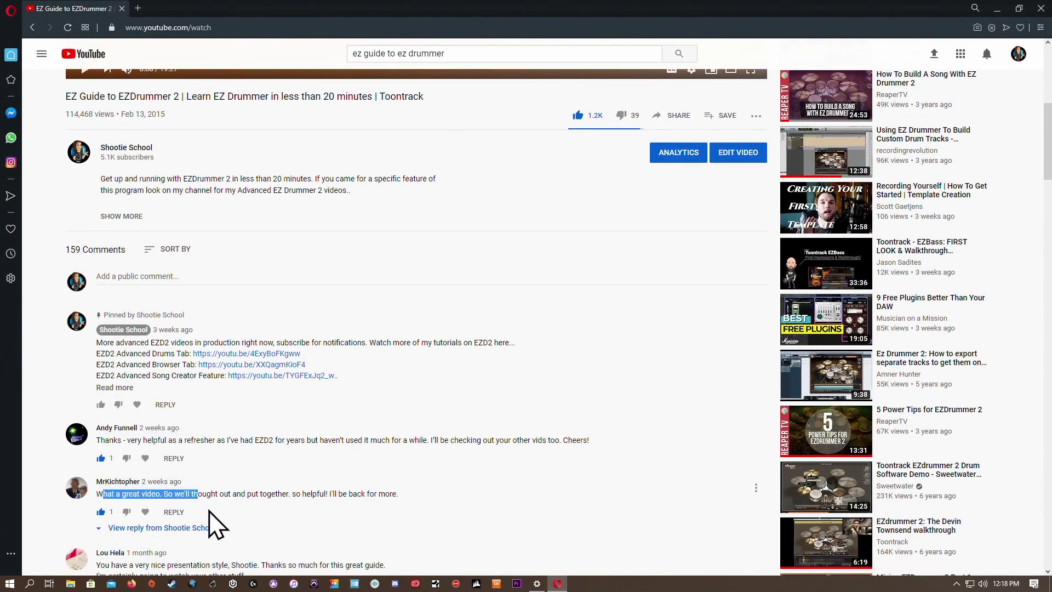
{"action": "scroll", "coordinate": [209, 511], "scroll_direction": "down", "scroll_amount": 5}
{"action": "left_click_drag", "start_coordinate": [100, 254], "coordinate": [200, 265]}
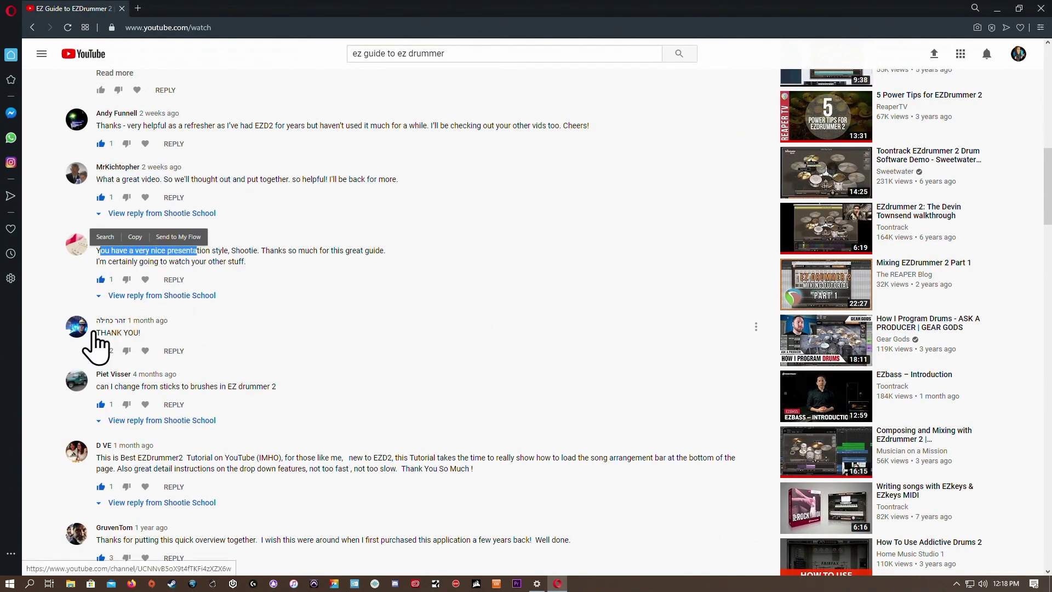
{"action": "left_click_drag", "start_coordinate": [96, 332], "coordinate": [141, 332]}
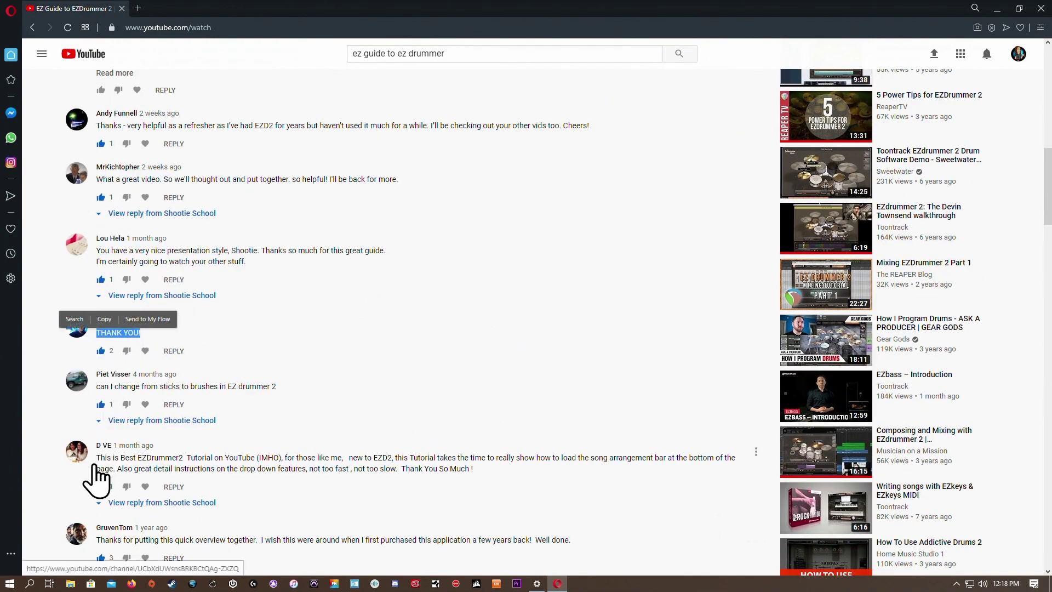
{"action": "left_click_drag", "start_coordinate": [97, 458], "coordinate": [190, 470]}
{"action": "scroll", "coordinate": [135, 254], "scroll_direction": "down", "scroll_amount": 5}
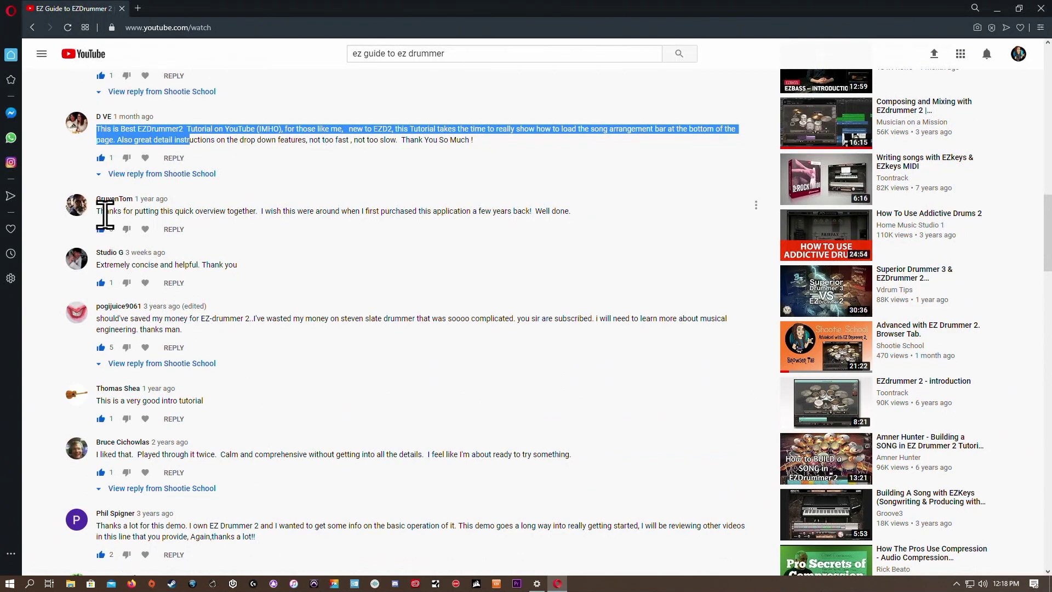
{"action": "left_click_drag", "start_coordinate": [106, 213], "coordinate": [192, 214]}
{"action": "left_click_drag", "start_coordinate": [104, 266], "coordinate": [115, 267]}
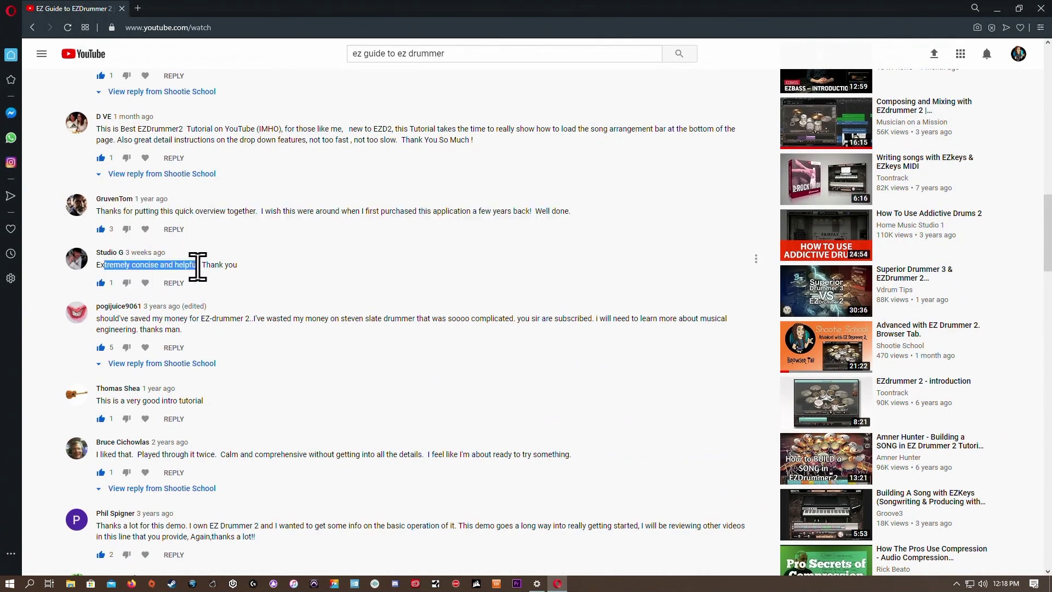
{"action": "left_click_drag", "start_coordinate": [197, 267], "coordinate": [196, 266]}
{"action": "left_click_drag", "start_coordinate": [101, 319], "coordinate": [252, 320]}
{"action": "scroll", "coordinate": [262, 327], "scroll_direction": "down", "scroll_amount": 3}
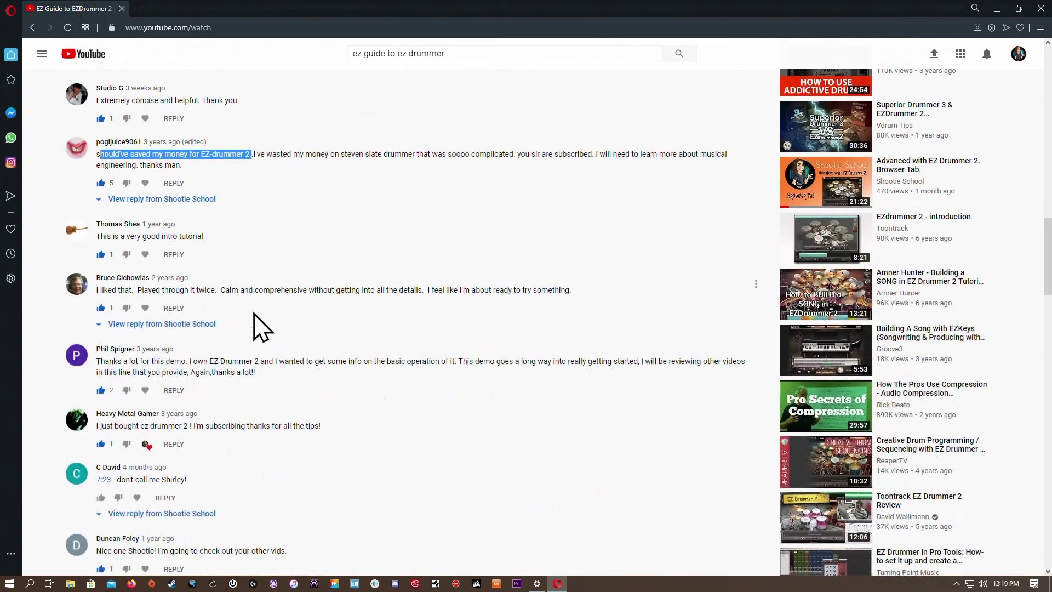
{"action": "left_click_drag", "start_coordinate": [98, 237], "coordinate": [204, 240]}
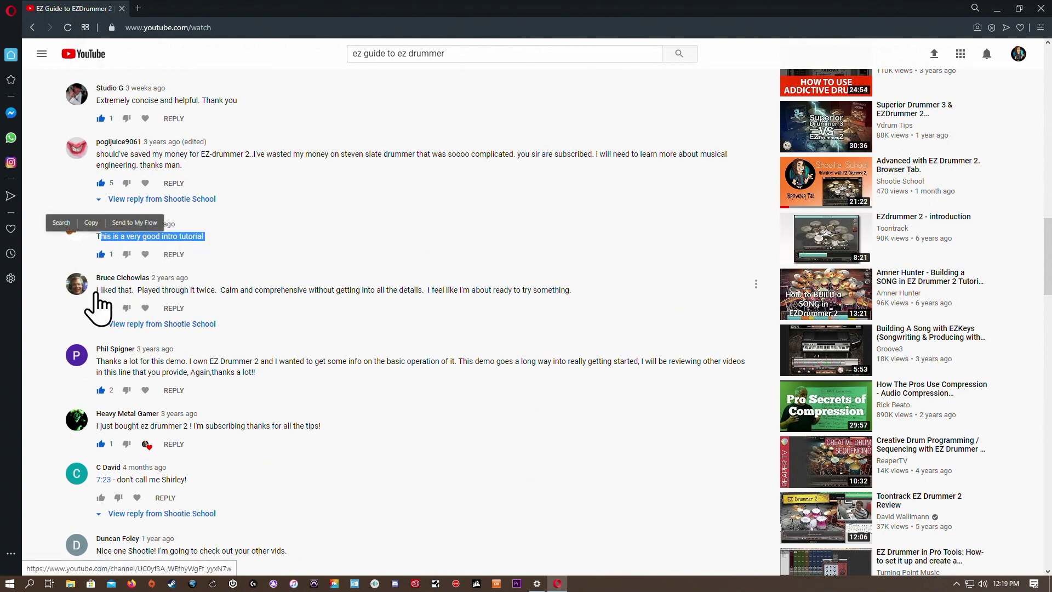
{"action": "left_click_drag", "start_coordinate": [100, 289], "coordinate": [215, 291]}
{"action": "left_click_drag", "start_coordinate": [100, 361], "coordinate": [189, 361]}
{"action": "left_click_drag", "start_coordinate": [101, 426], "coordinate": [208, 427]}
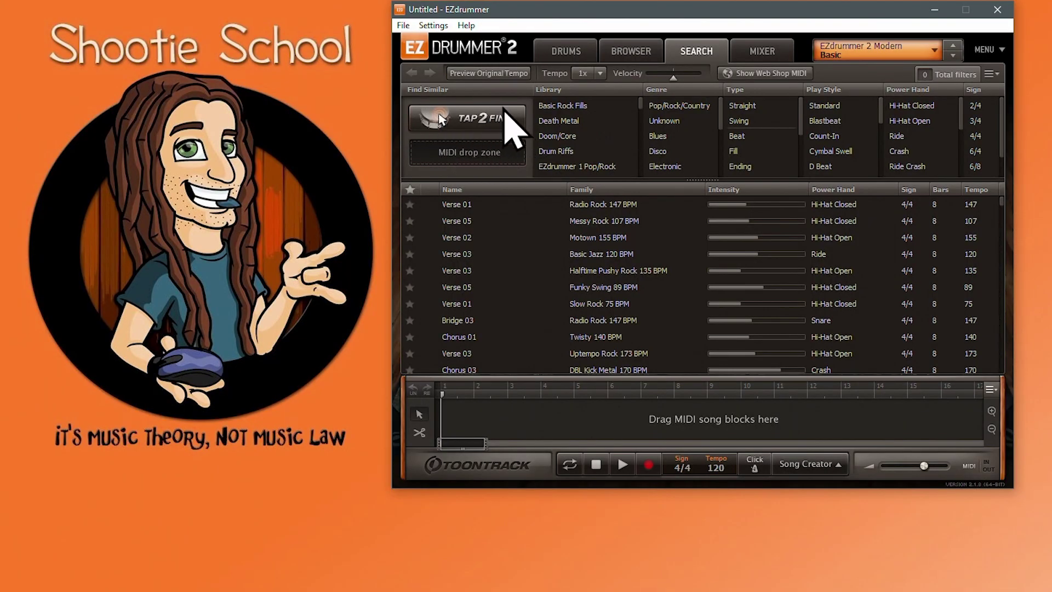
Tap a kick-and-snare beat on the Tap2Find kit, list matching grooves and audition them.
{"action": "left_click", "coordinate": [462, 119]}
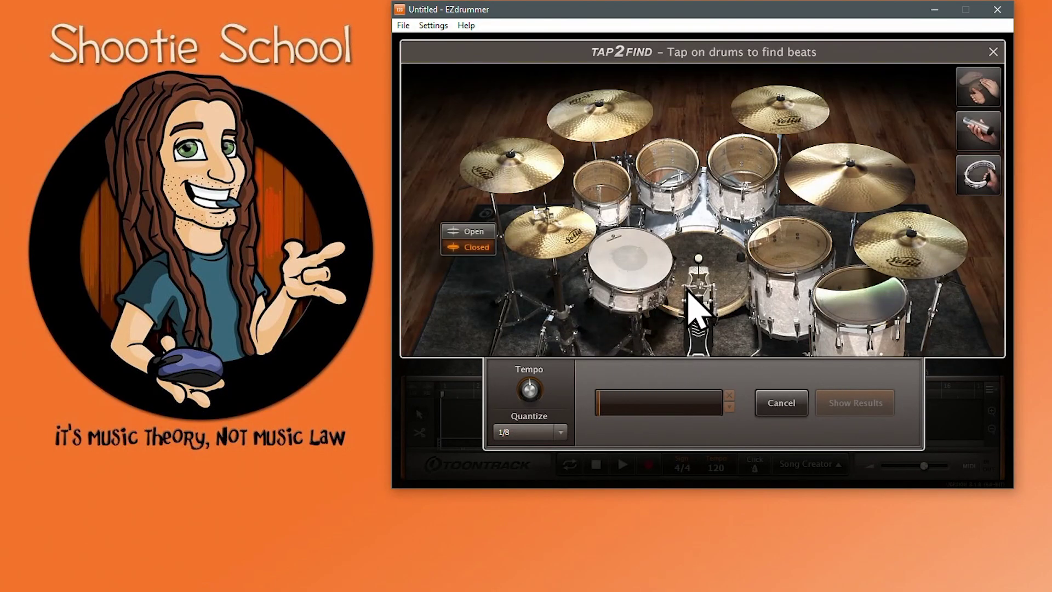
{"action": "left_click", "coordinate": [688, 292]}
{"action": "left_click", "coordinate": [648, 275]}
{"action": "left_click", "coordinate": [688, 285]}
{"action": "left_click", "coordinate": [666, 282]}
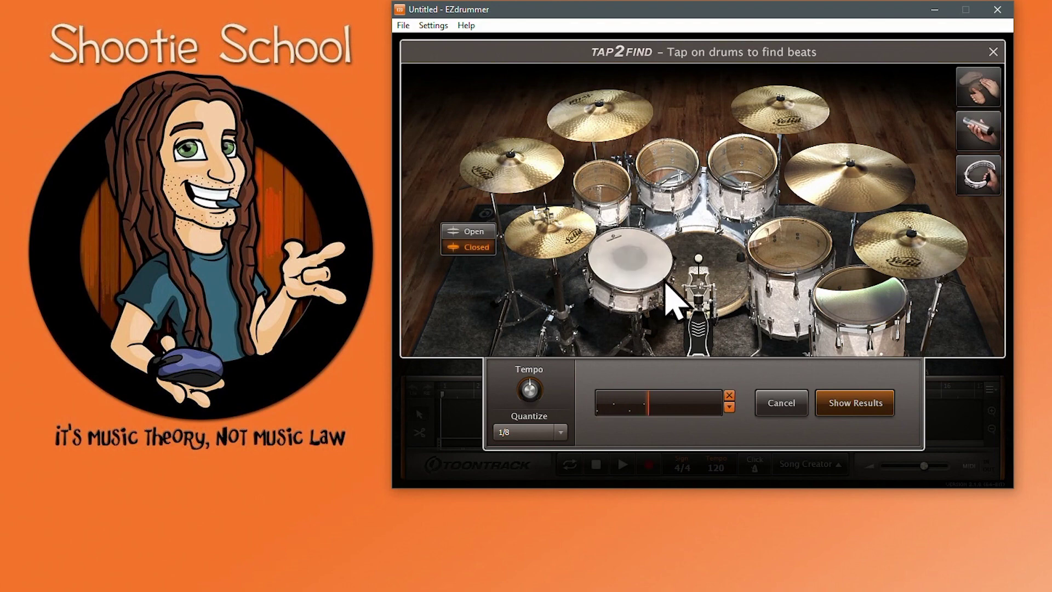
{"action": "left_click", "coordinate": [666, 282]}
{"action": "left_click", "coordinate": [682, 287]}
{"action": "left_click", "coordinate": [702, 290]}
{"action": "left_click", "coordinate": [706, 298]}
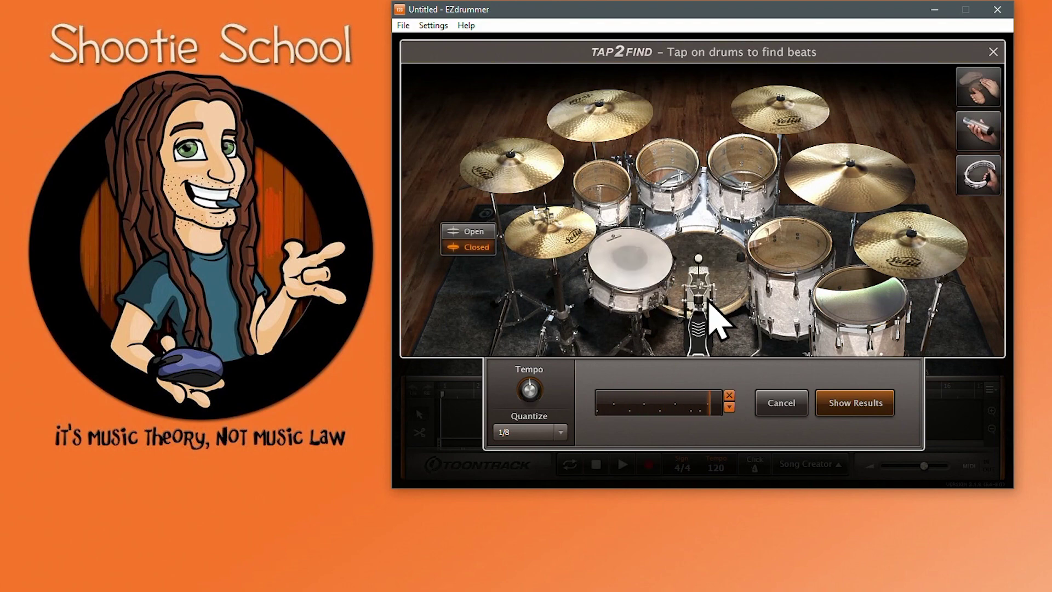
{"action": "left_click", "coordinate": [852, 419]}
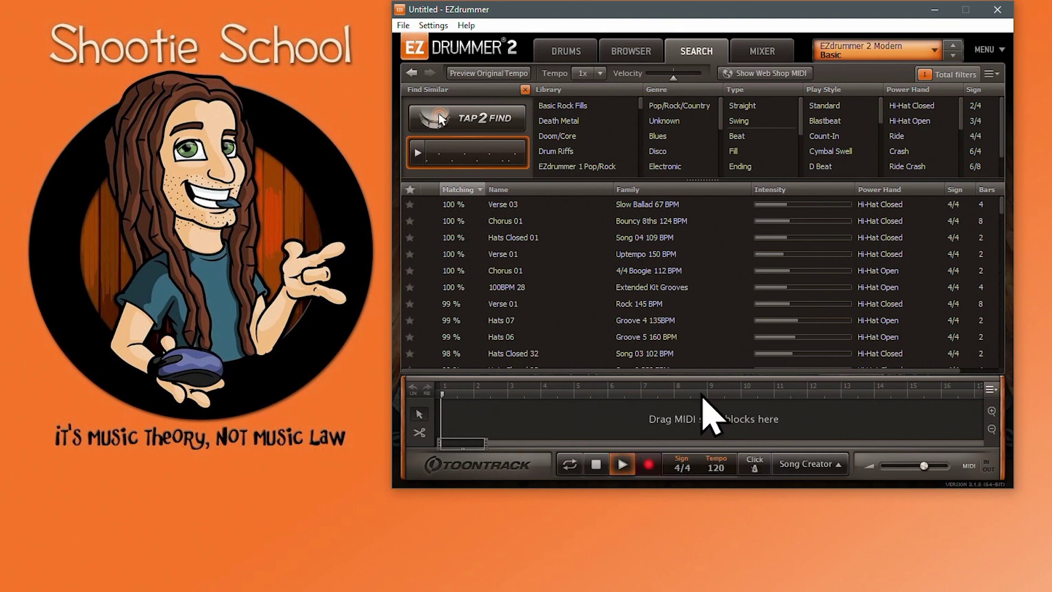
{"action": "left_click", "coordinate": [619, 464]}
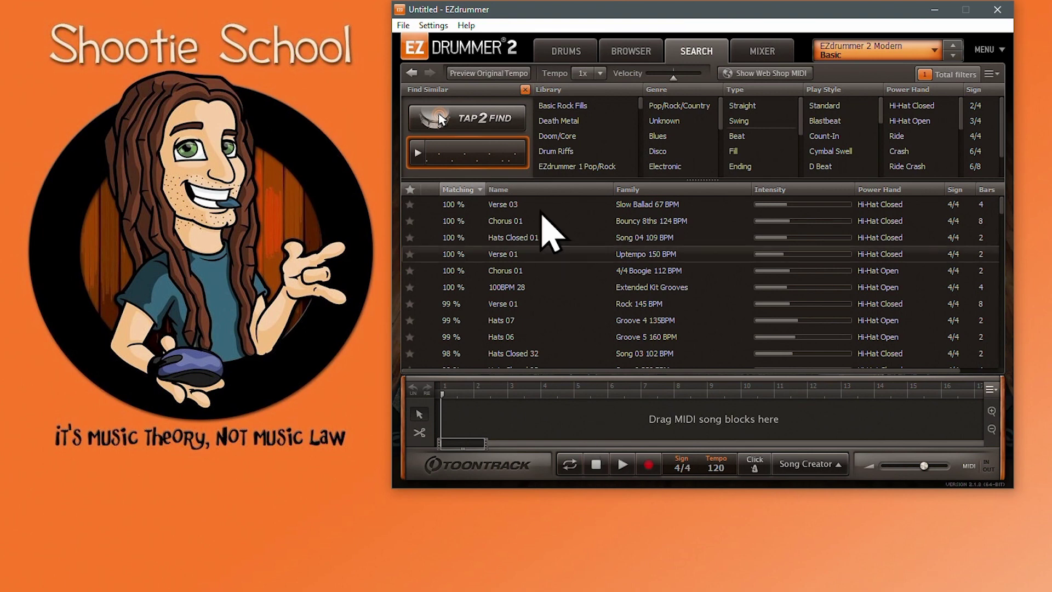
Clear the tapped-beat filter, reopen the Tap2Find kit and bring up the Settings menu.
{"action": "left_click", "coordinate": [525, 89]}
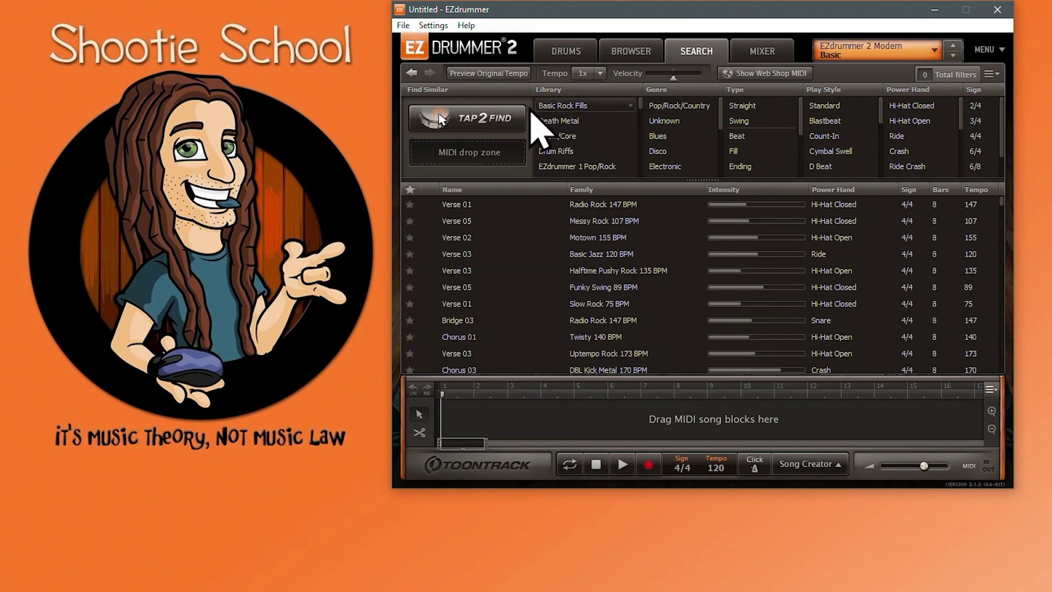
{"action": "left_click", "coordinate": [463, 118]}
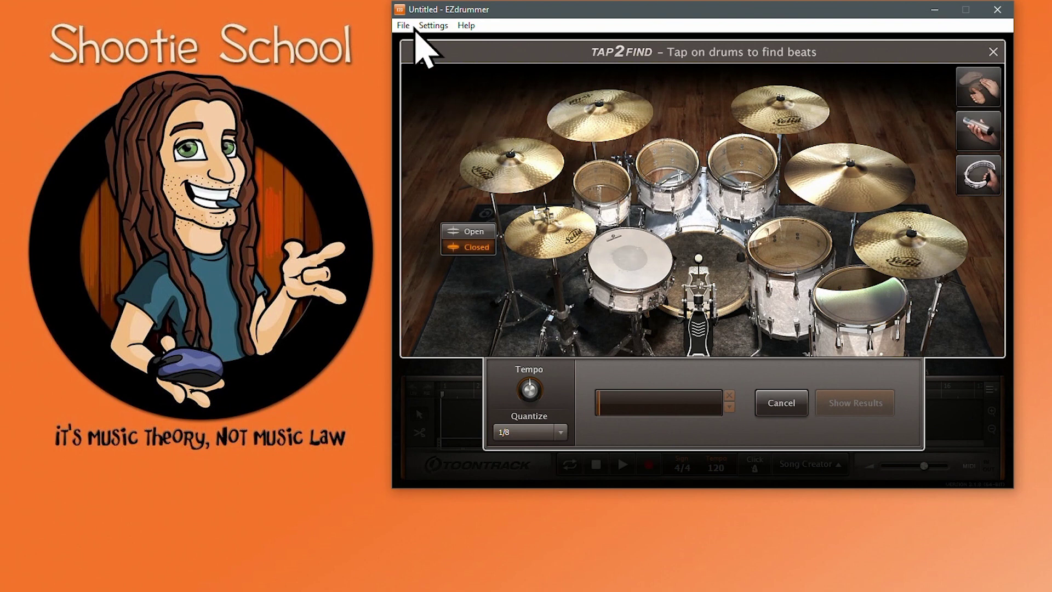
{"action": "left_click", "coordinate": [432, 34]}
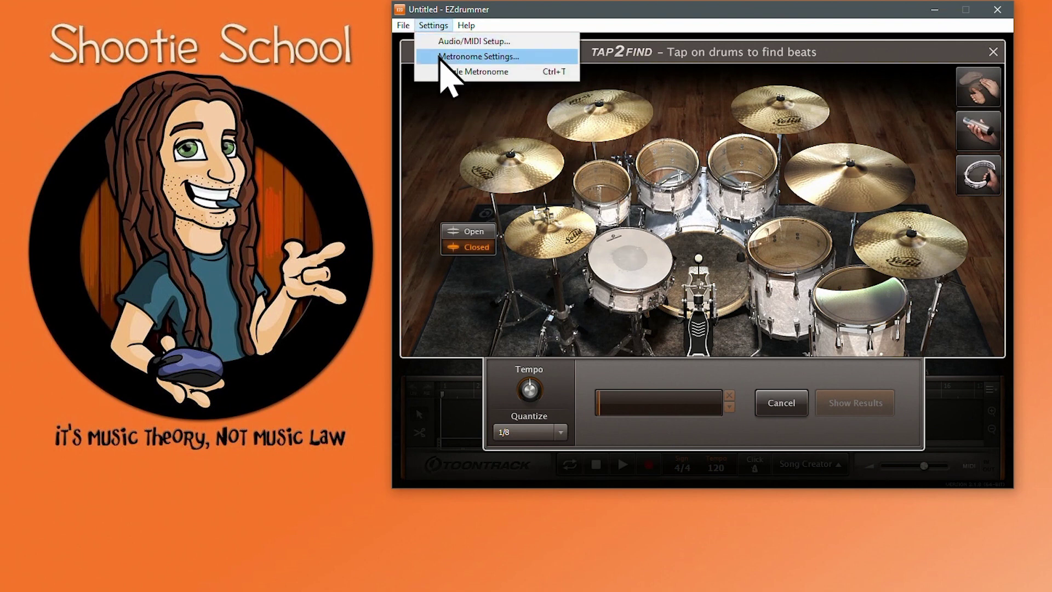
Set both first-beat and other-beat metronome click volumes to -12 dB and confirm.
{"action": "left_click", "coordinate": [509, 56]}
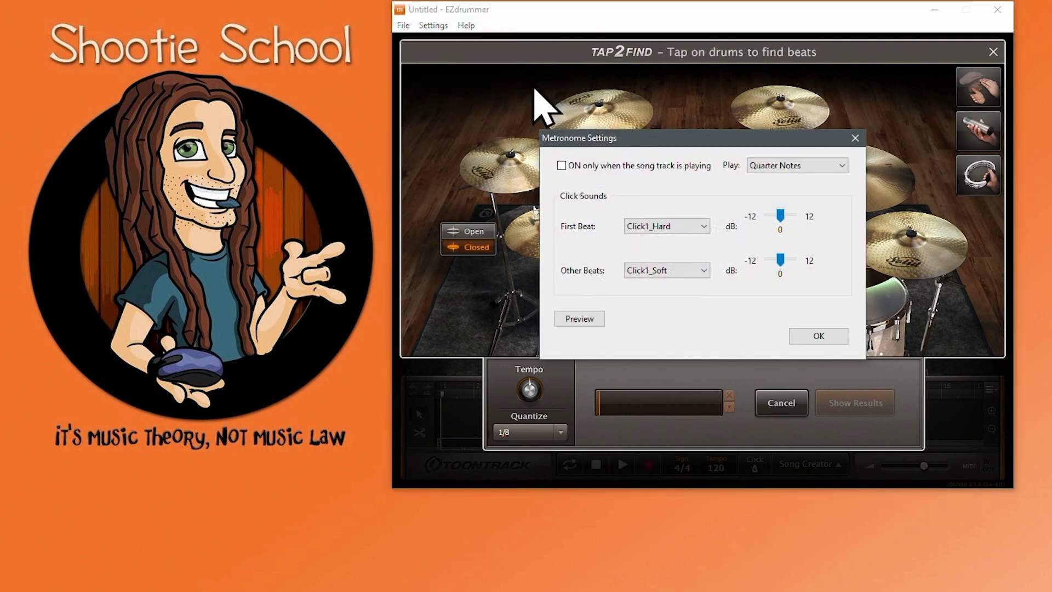
{"action": "left_click_drag", "start_coordinate": [780, 217], "coordinate": [756, 277]}
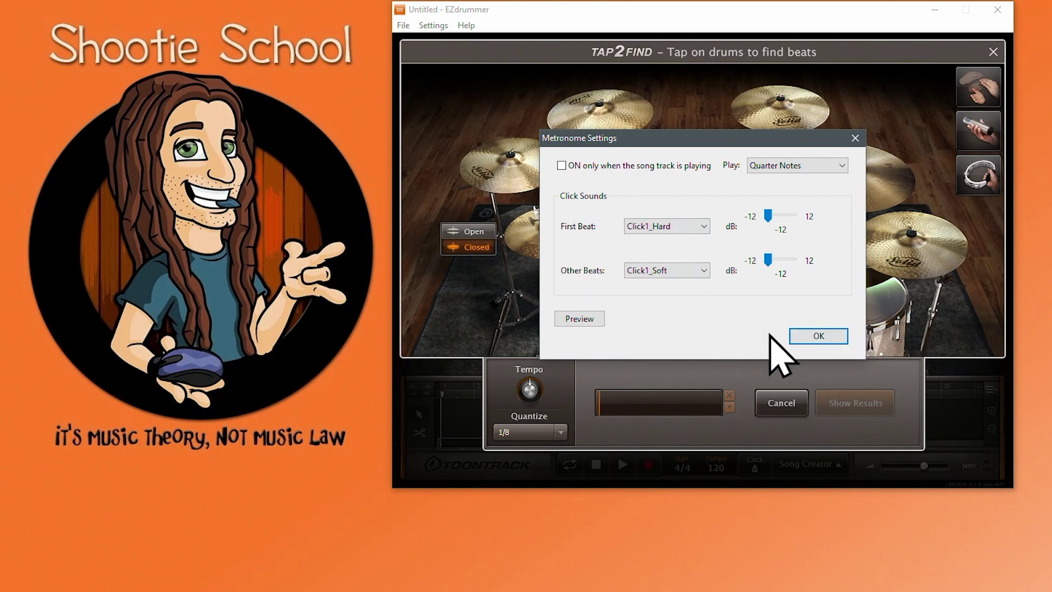
{"action": "left_click", "coordinate": [818, 337]}
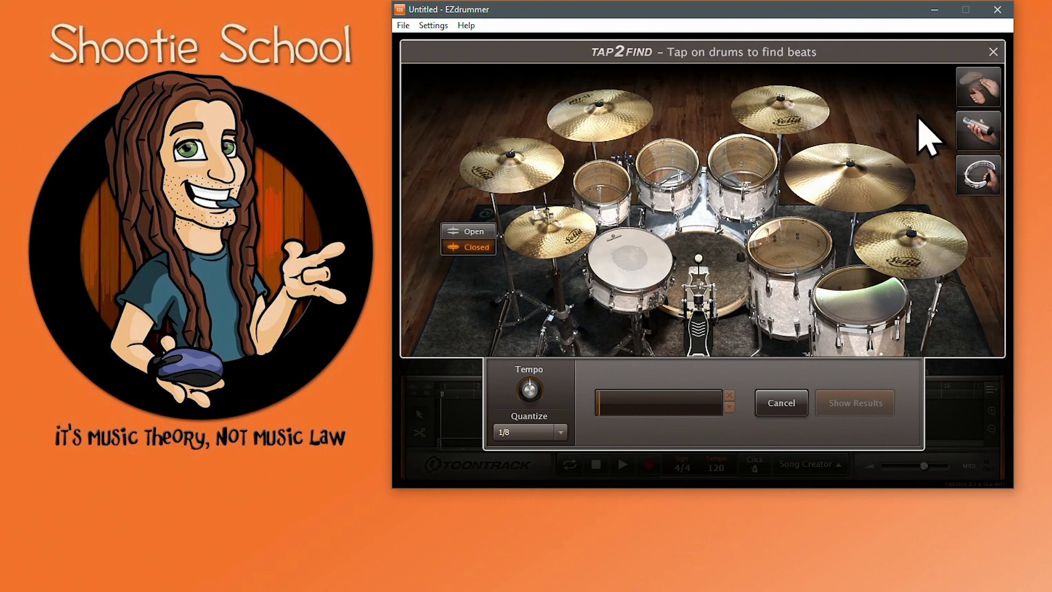
{"action": "left_click", "coordinate": [782, 403]}
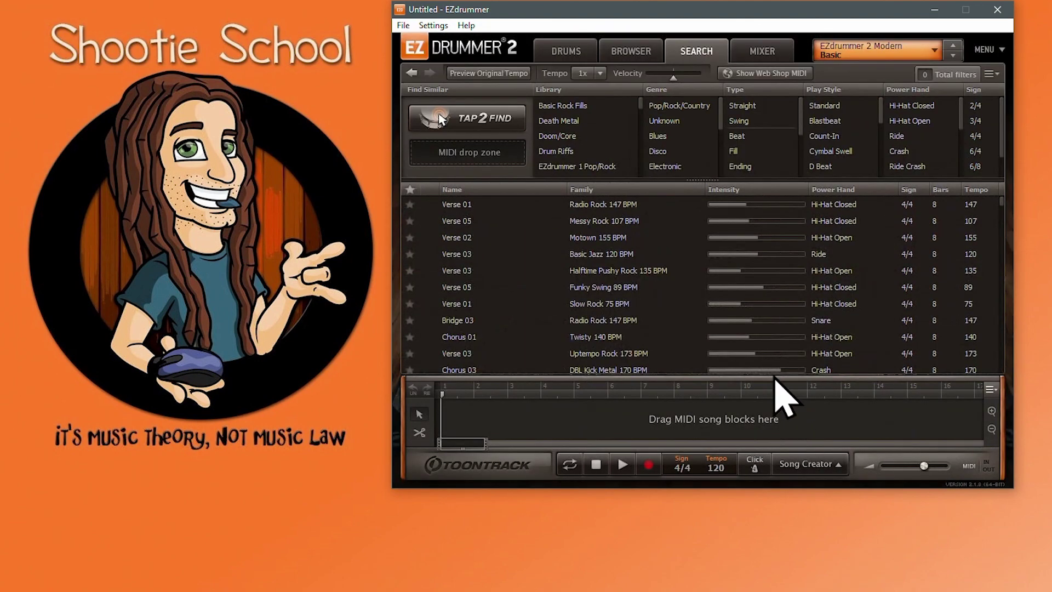
{"action": "left_click", "coordinate": [476, 125]}
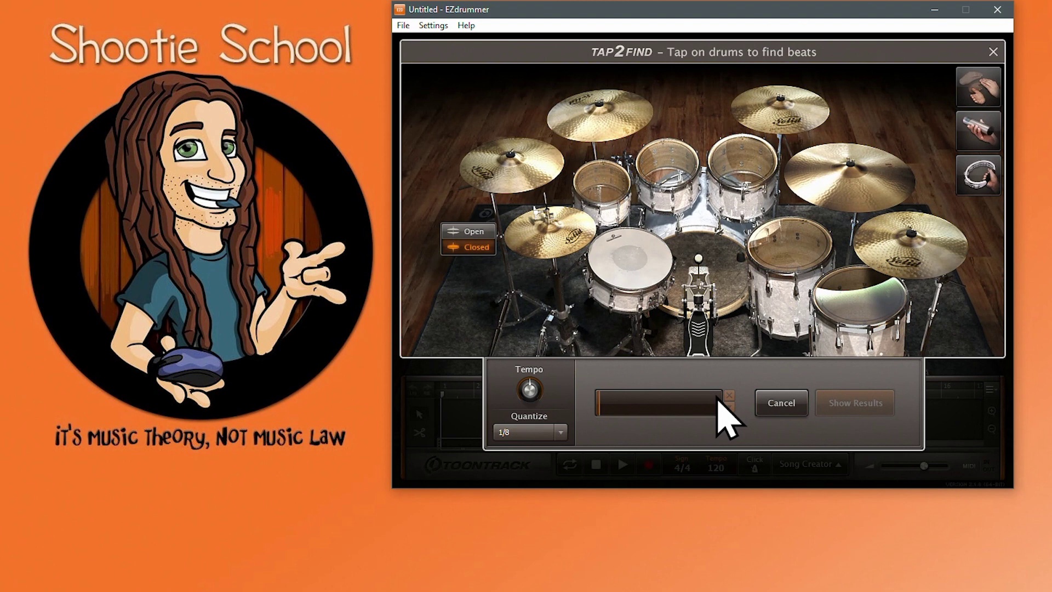
Tap an alternating kick and snare beat and list matching grooves, topped by Intro 01 at 98%.
{"action": "left_click", "coordinate": [697, 317]}
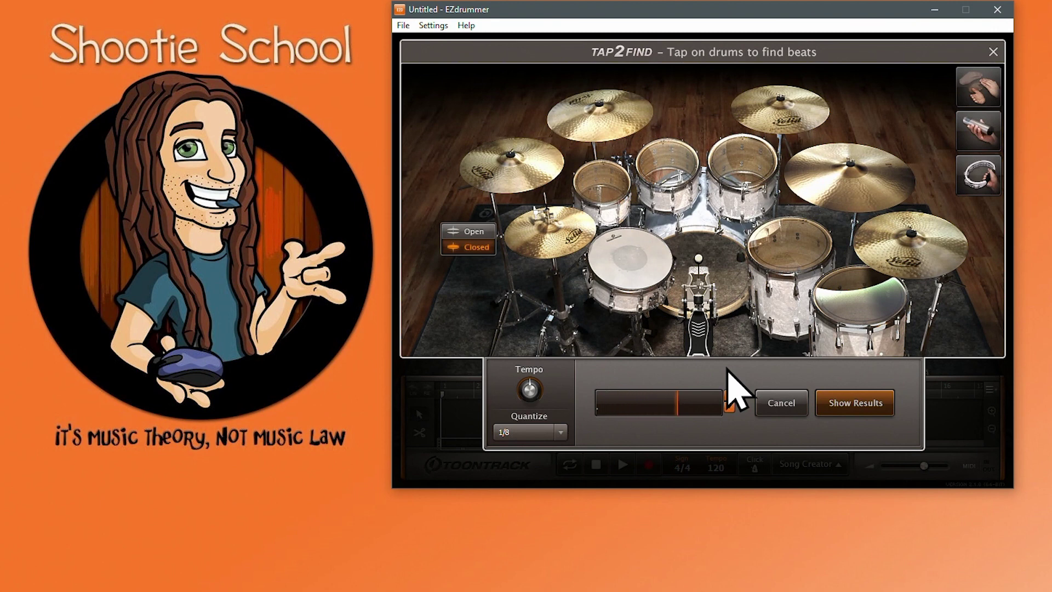
{"action": "left_click", "coordinate": [643, 272]}
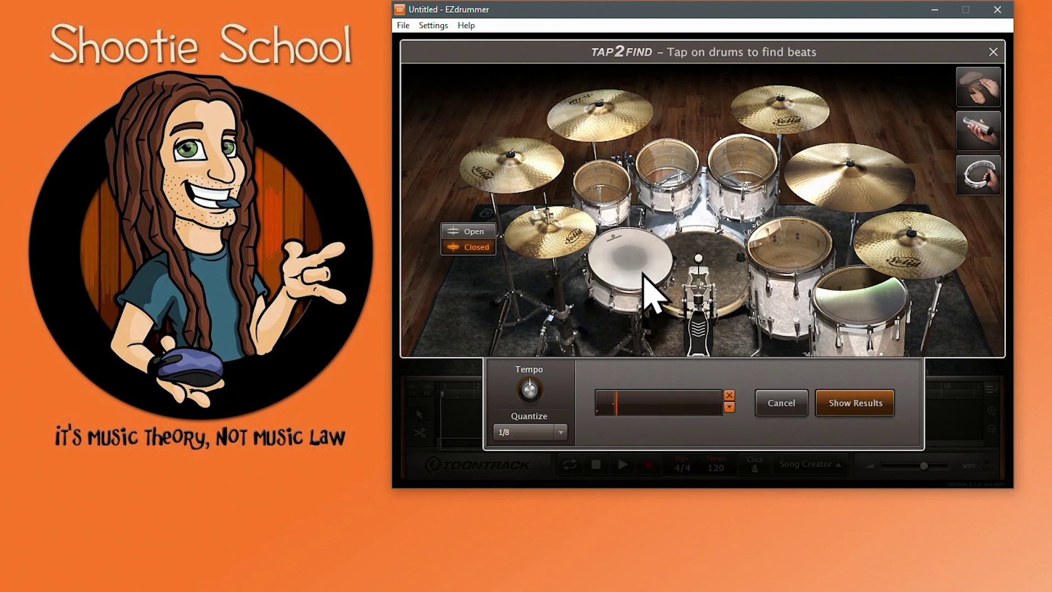
{"action": "left_click", "coordinate": [691, 283]}
{"action": "left_click", "coordinate": [640, 262]}
{"action": "left_click", "coordinate": [695, 281]}
{"action": "left_click", "coordinate": [634, 277]}
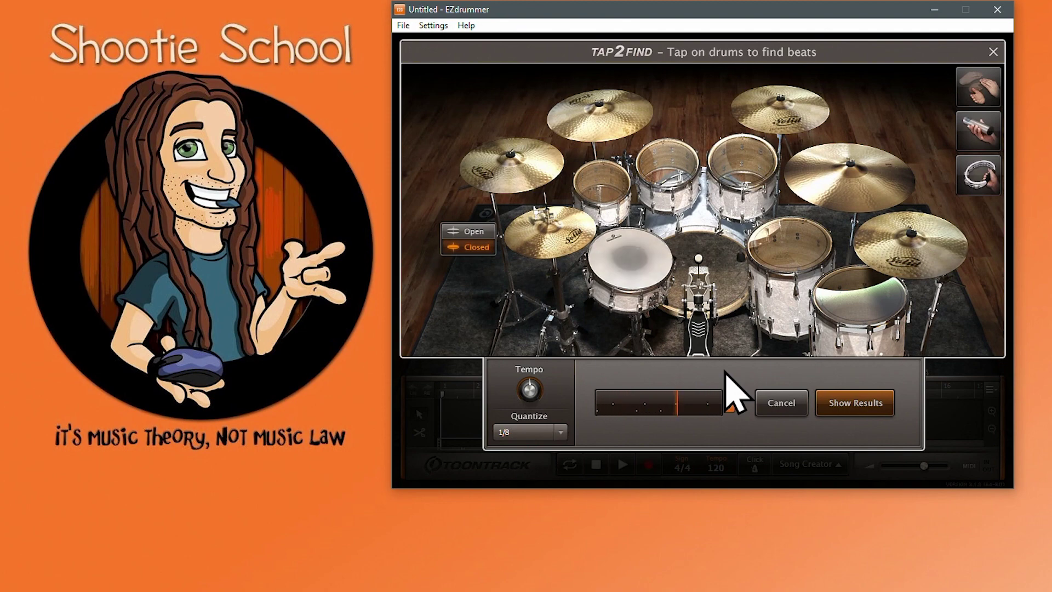
{"action": "left_click", "coordinate": [867, 408]}
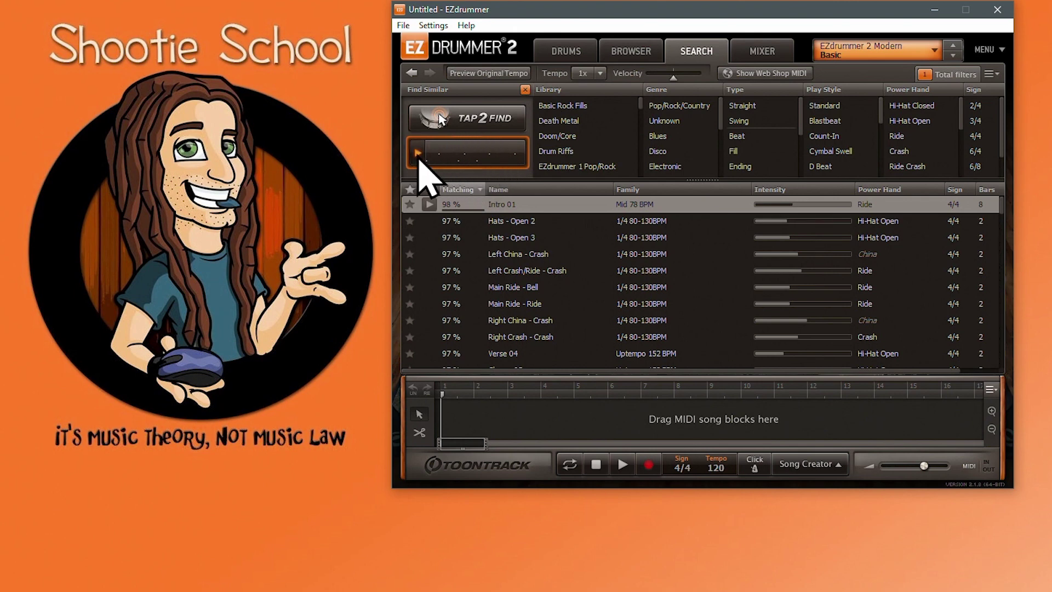
{"action": "right_click", "coordinate": [463, 159]}
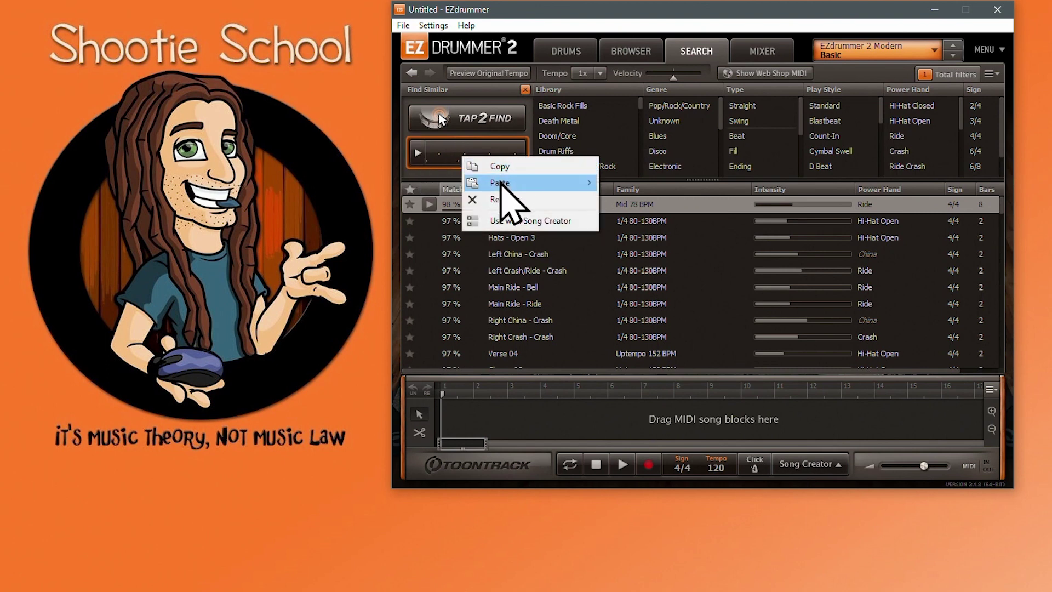
{"action": "mouse_move", "coordinate": [578, 186]}
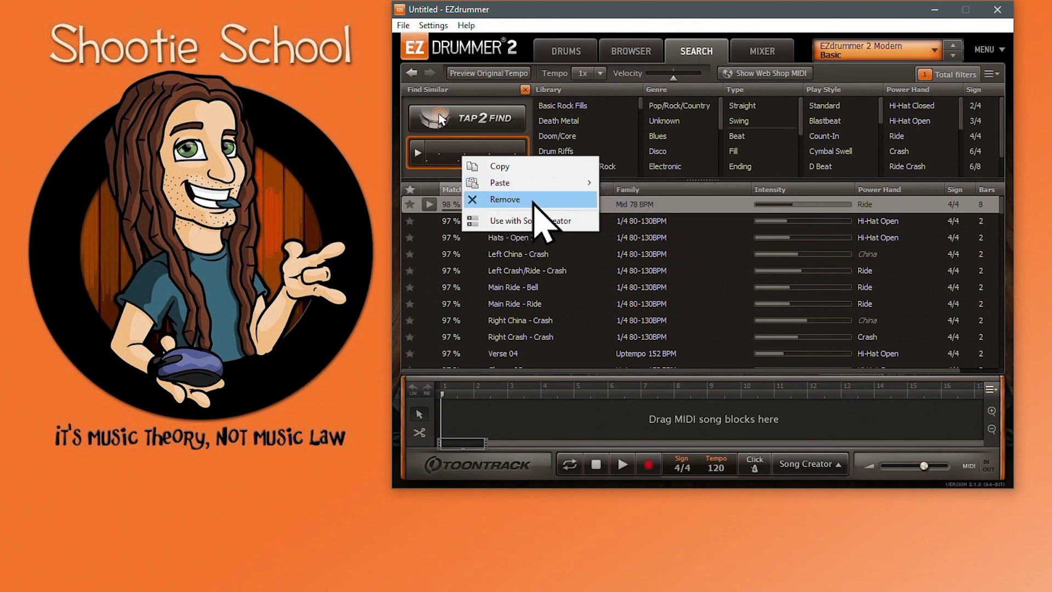
{"action": "left_click", "coordinate": [531, 220]}
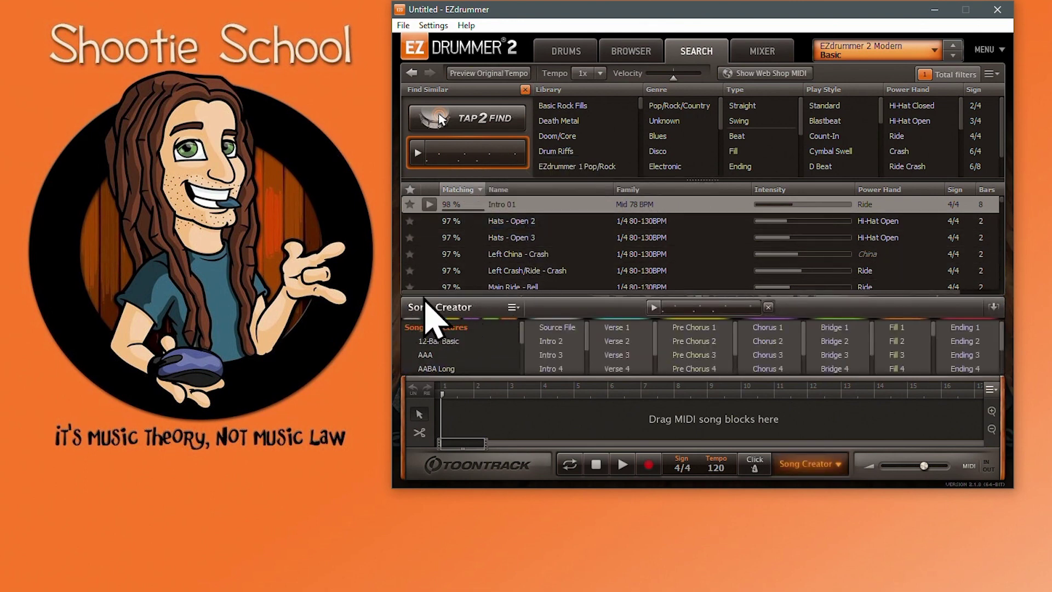
{"action": "left_click", "coordinate": [768, 308]}
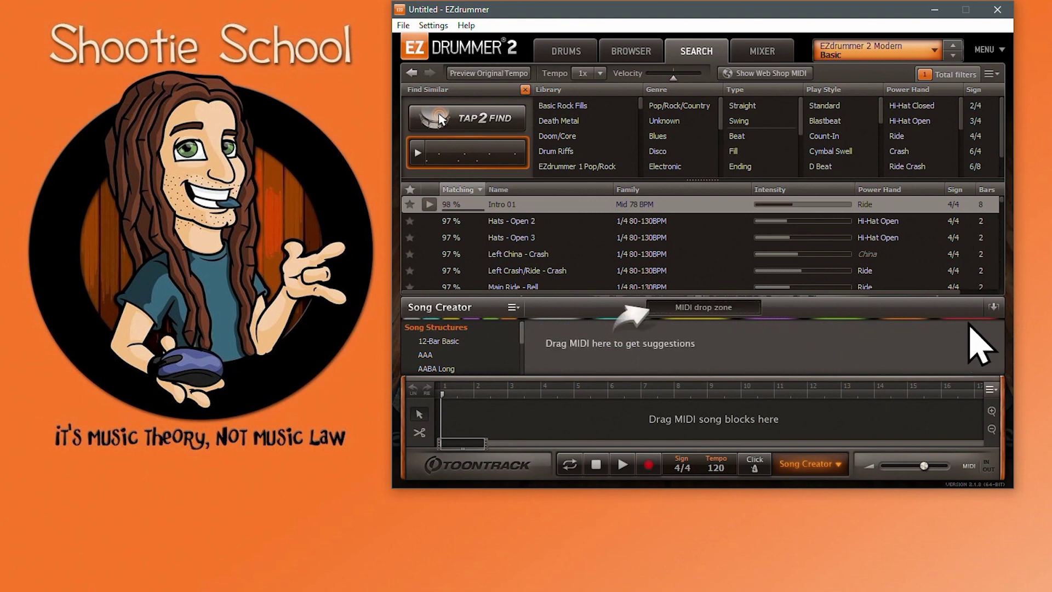
{"action": "left_click", "coordinate": [993, 307]}
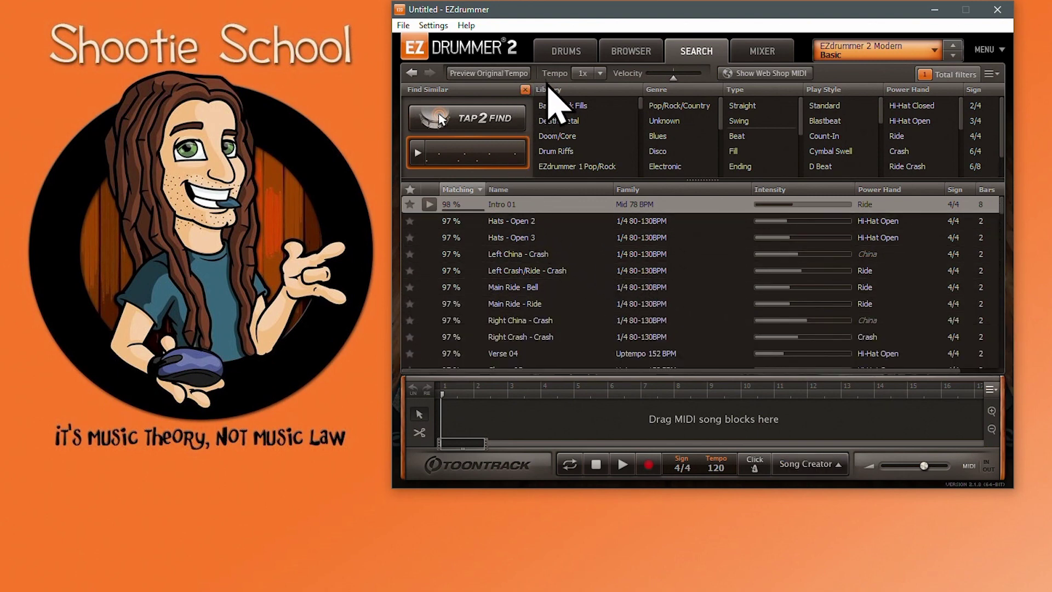
{"action": "left_click", "coordinate": [526, 90]}
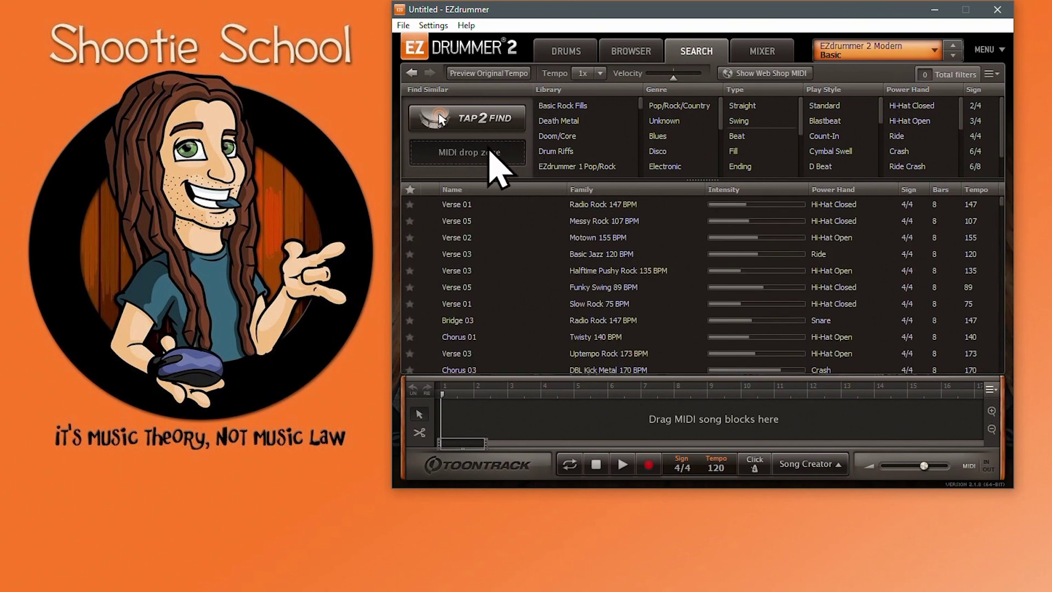
{"action": "left_click", "coordinate": [429, 239]}
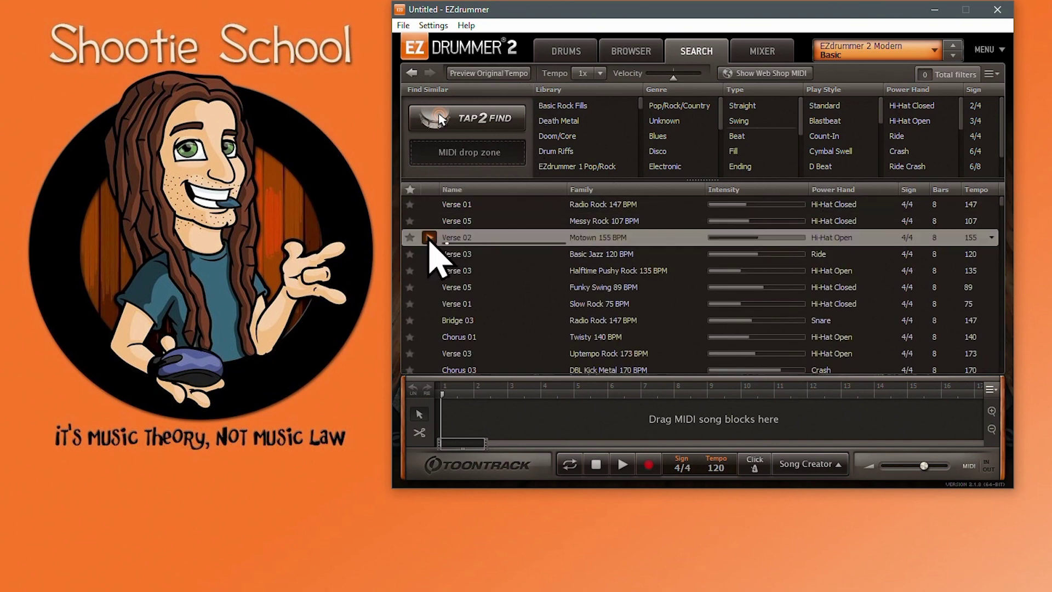
{"action": "left_click_drag", "start_coordinate": [429, 240], "coordinate": [482, 159]}
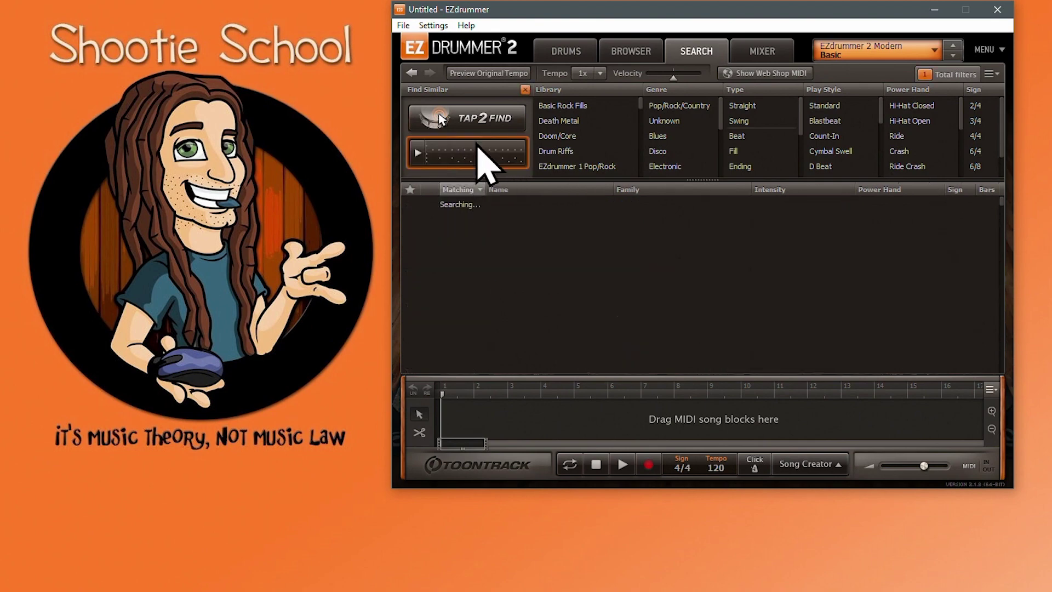
{"action": "left_click", "coordinate": [496, 125]}
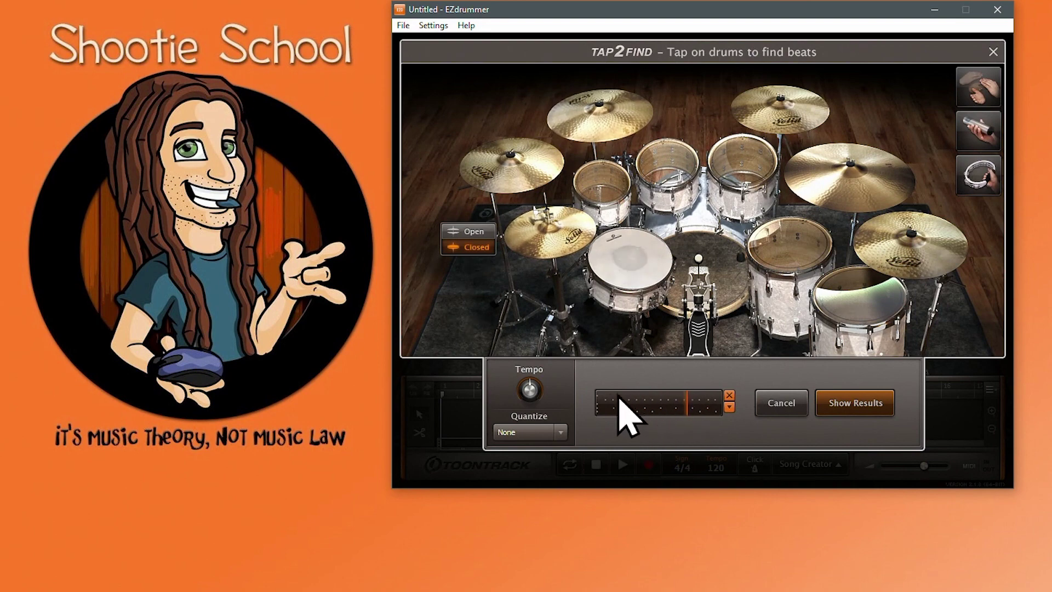
{"action": "left_click", "coordinate": [780, 405]}
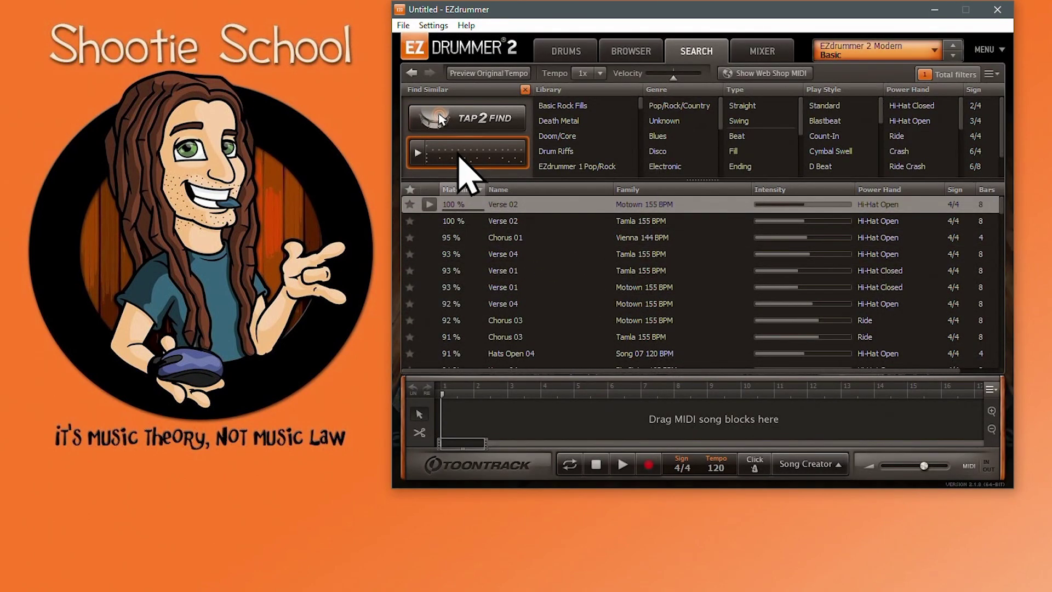
{"action": "left_click", "coordinate": [415, 73]}
{"action": "left_click", "coordinate": [414, 73]}
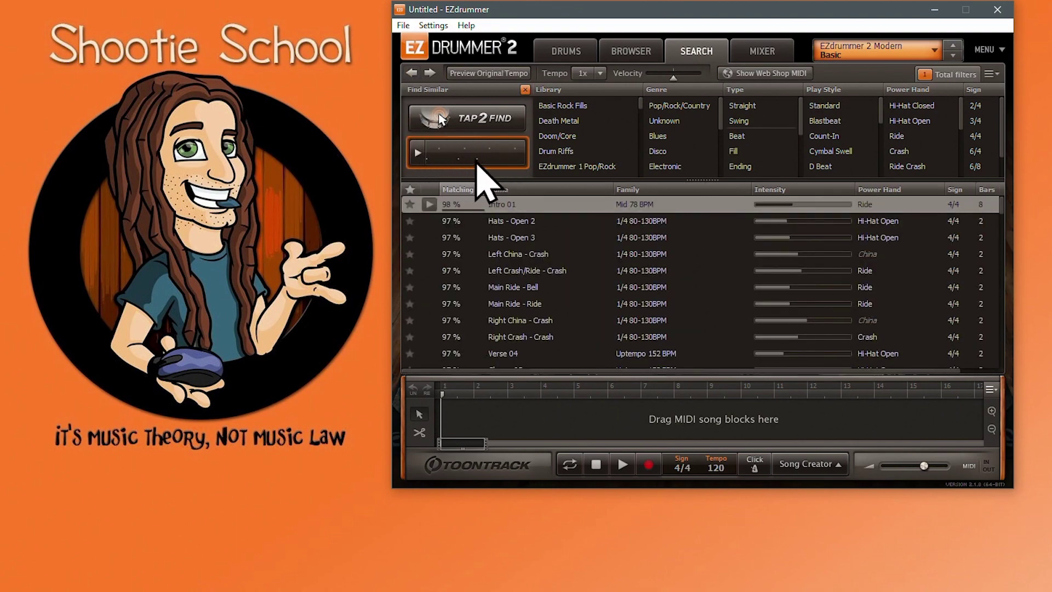
Open the Tap2Find drum kit to tap a new beat.
{"action": "left_click", "coordinate": [482, 124]}
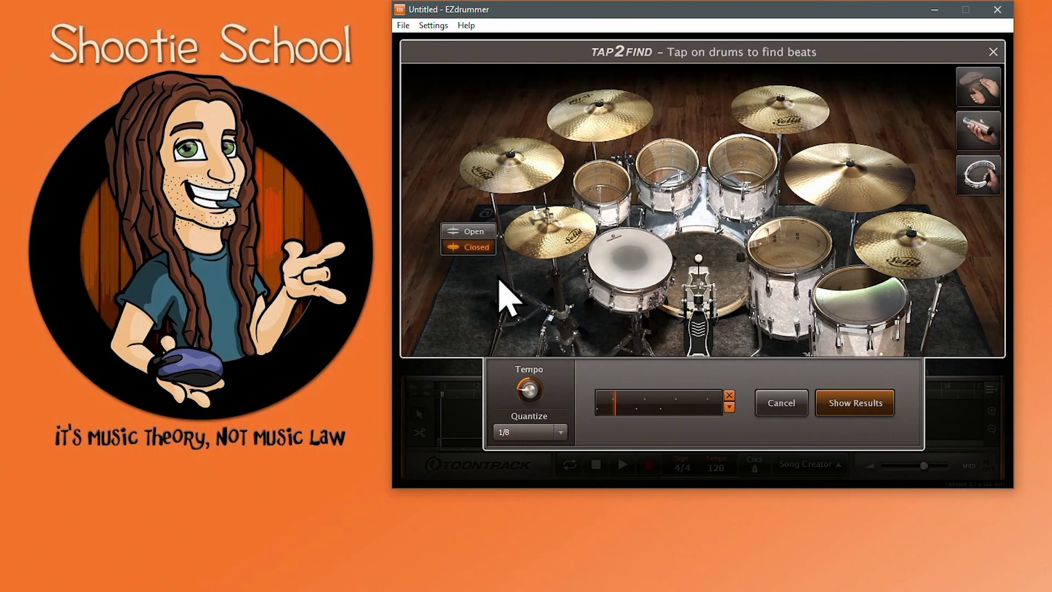
Toggle the hi-hat to Open and back to Closed, leaving Quantize at 1/8.
{"action": "left_click", "coordinate": [469, 232]}
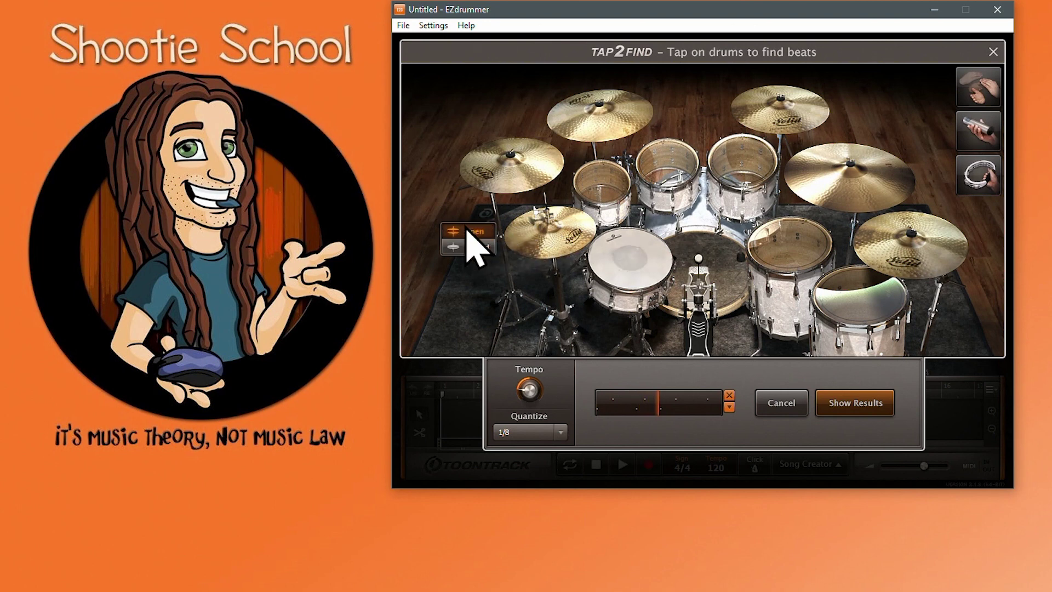
{"action": "left_click", "coordinate": [472, 247]}
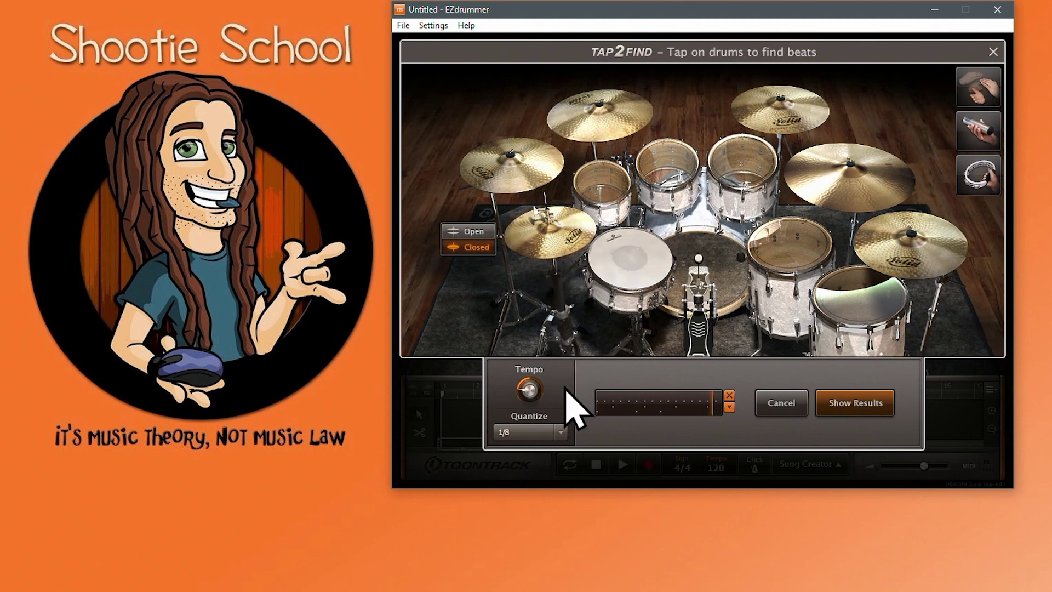
{"action": "left_click", "coordinate": [561, 431]}
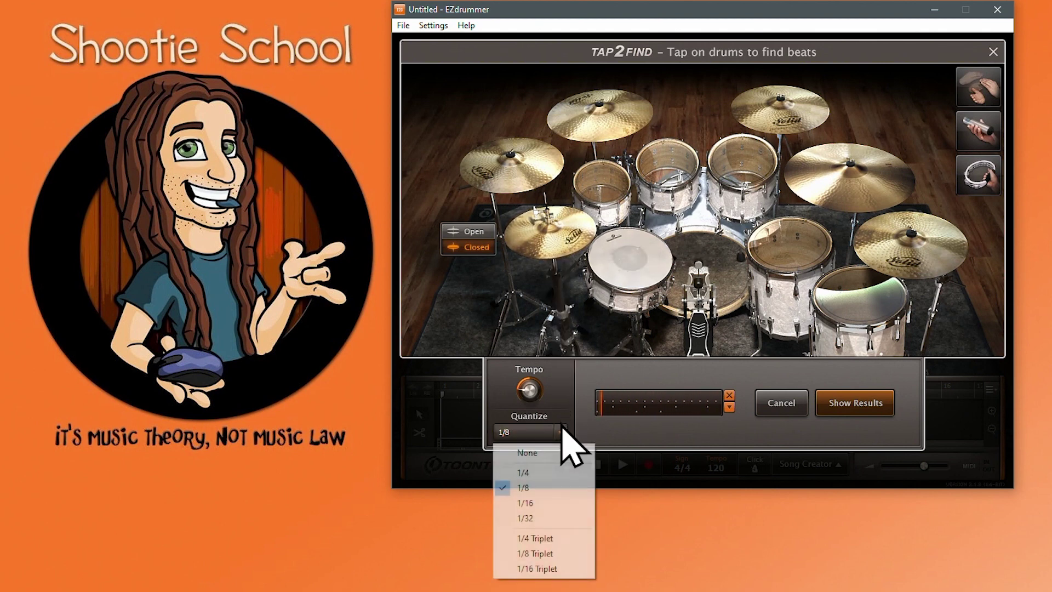
{"action": "left_click", "coordinate": [575, 394]}
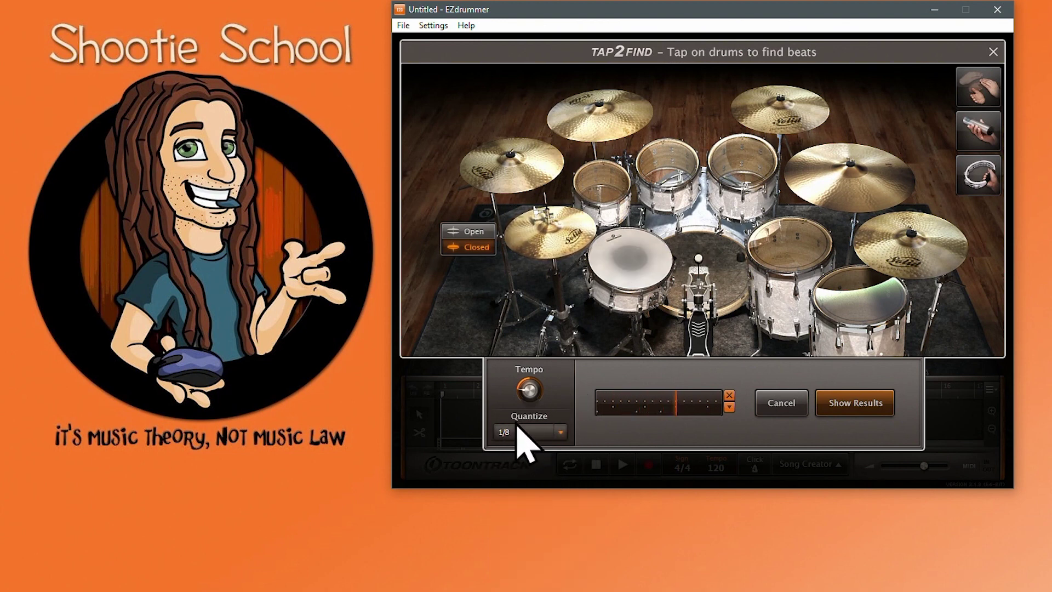
Add four more hits to the tapped Tap2Find pattern.
{"action": "left_click", "coordinate": [557, 239]}
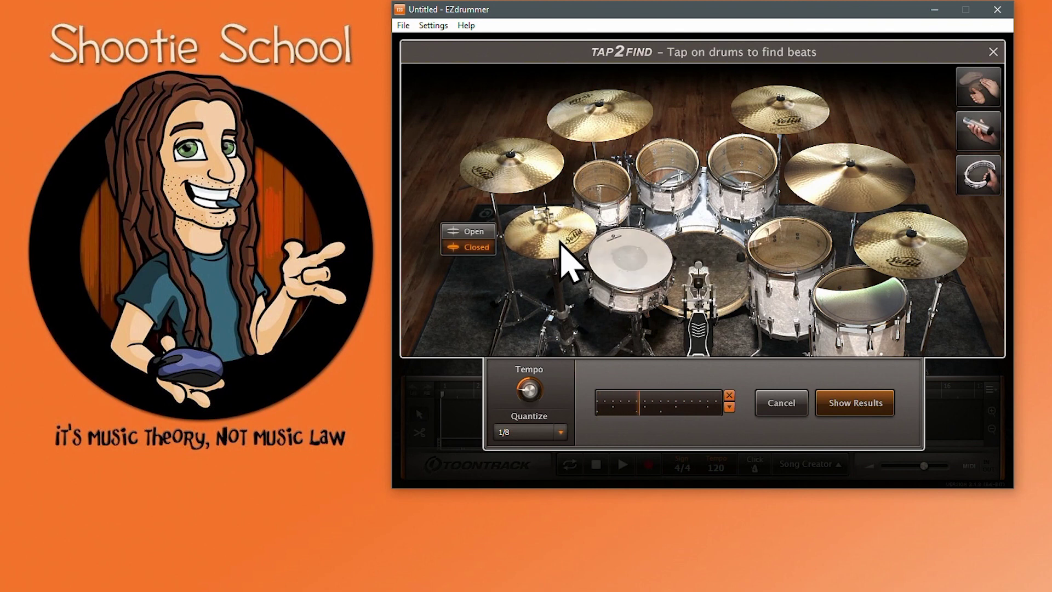
{"action": "left_click", "coordinate": [559, 240]}
{"action": "left_click", "coordinate": [559, 241]}
{"action": "left_click", "coordinate": [560, 241]}
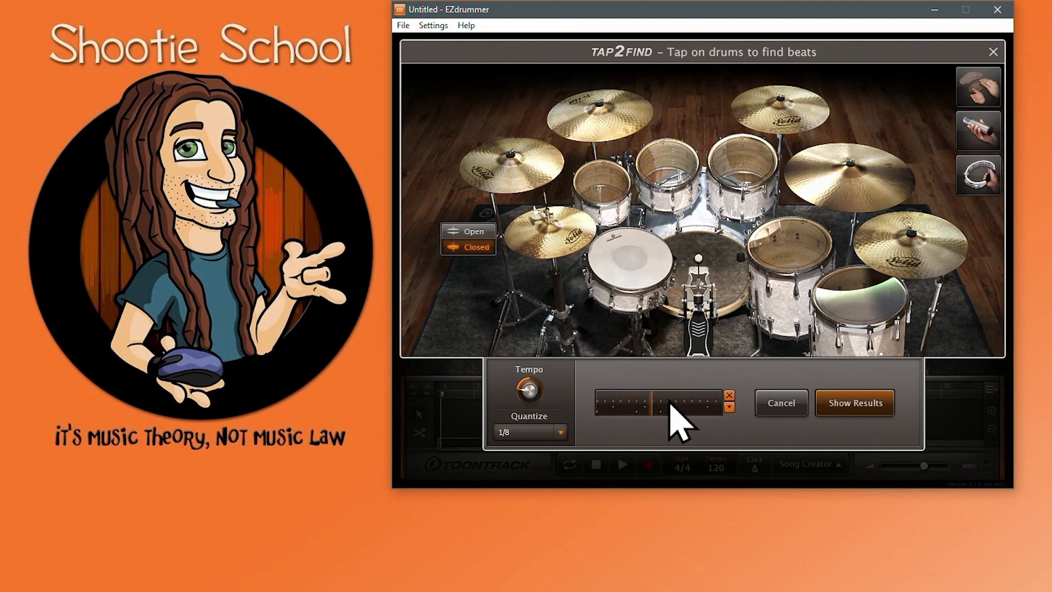
Change Tap2Find quantize to 1/16, then to 1/4.
{"action": "left_click", "coordinate": [561, 433]}
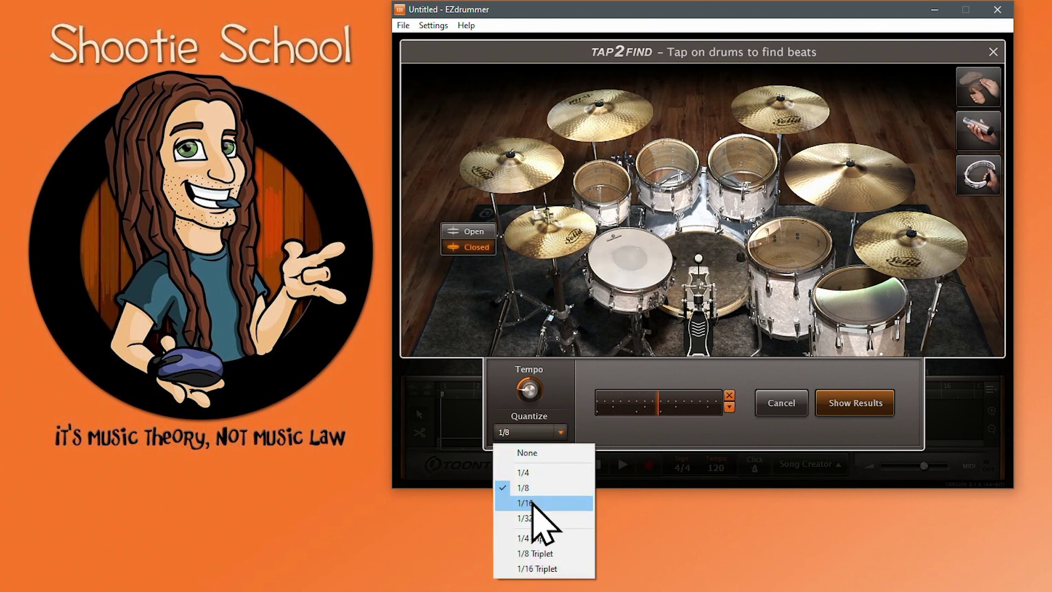
{"action": "left_click", "coordinate": [549, 503]}
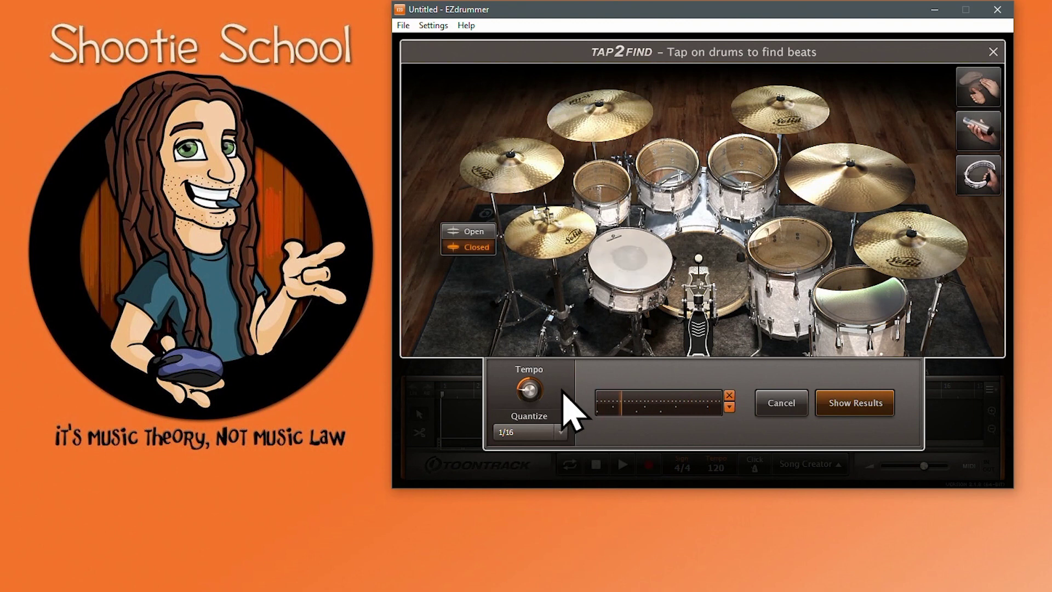
{"action": "left_click", "coordinate": [560, 433]}
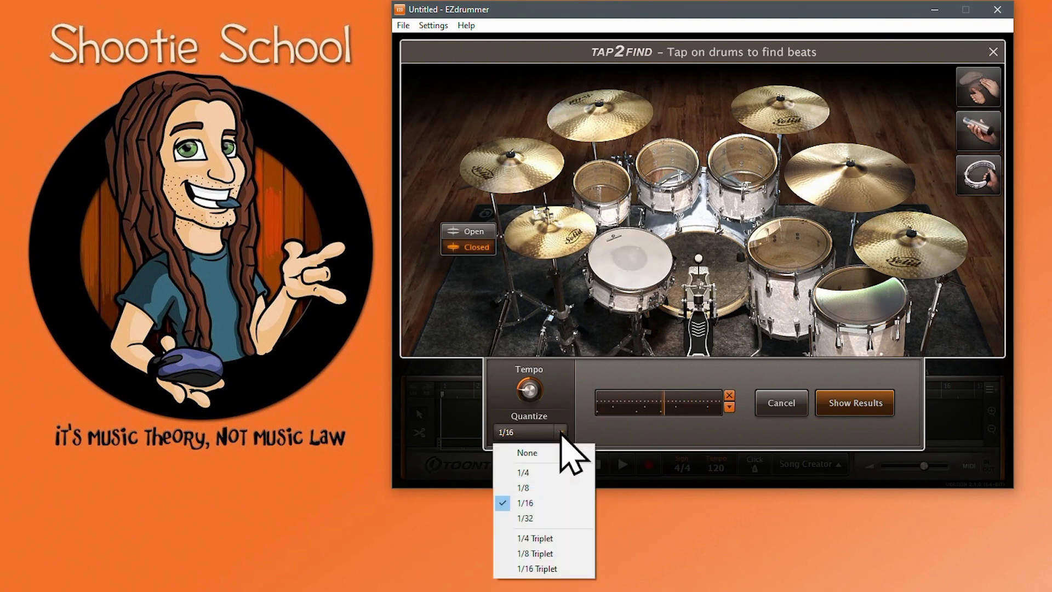
{"action": "left_click", "coordinate": [538, 473]}
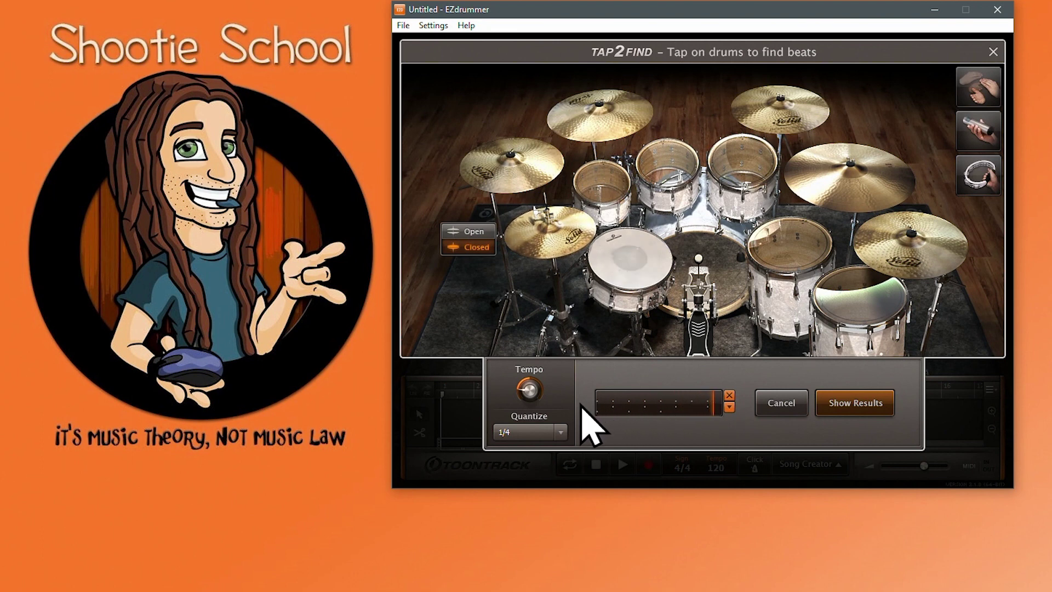
Empty the tapped pattern with the X button and return quantize to 1/8.
{"action": "left_click", "coordinate": [730, 396]}
{"action": "left_click", "coordinate": [560, 432]}
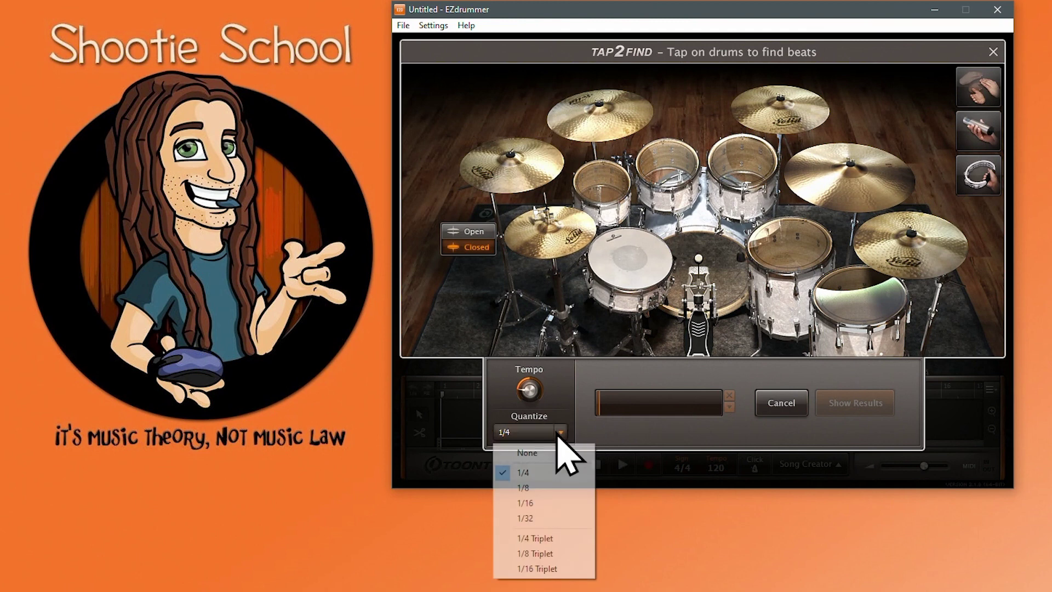
{"action": "left_click", "coordinate": [552, 487]}
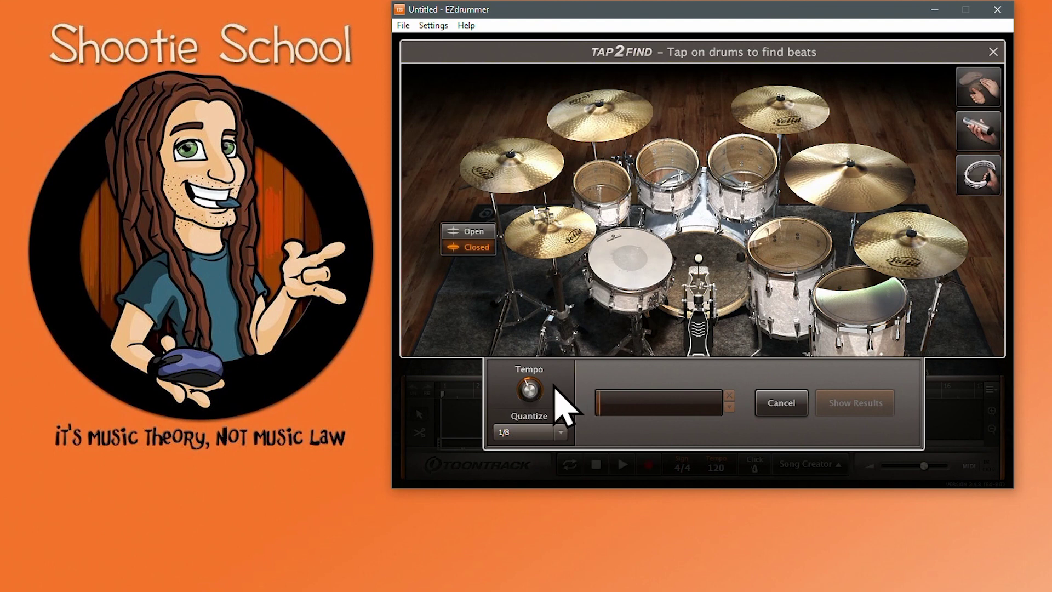
{"action": "mouse_move", "coordinate": [513, 402]}
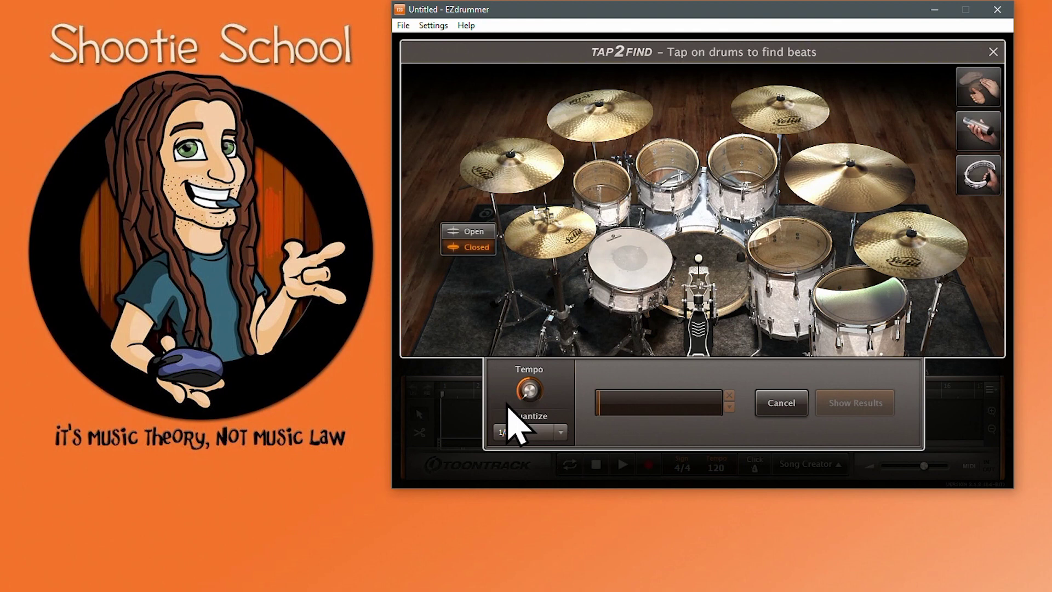